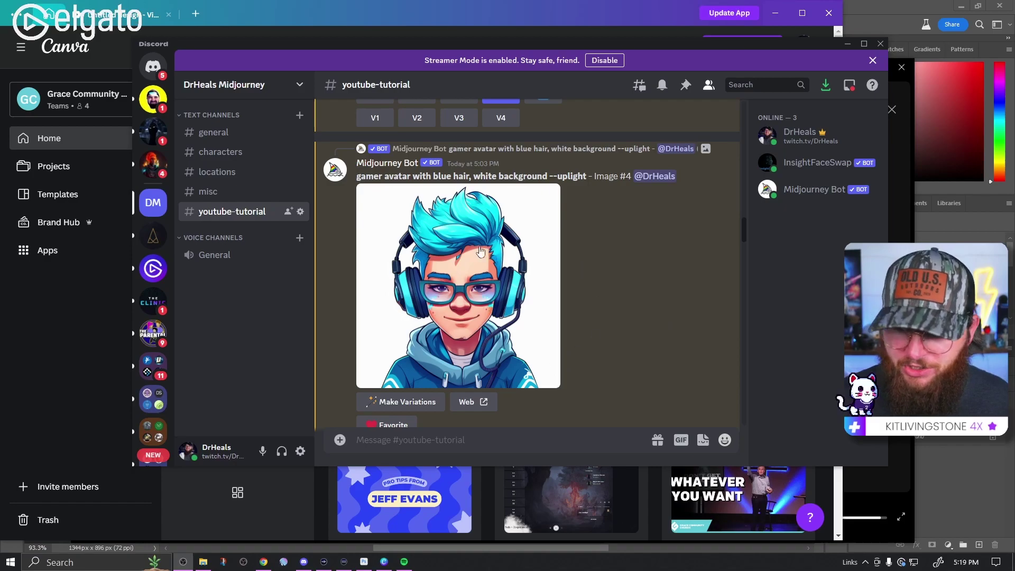
# Scroll up to Midjourney's blue-haired gamer grid and enlarge the four-avatar image.
pyautogui.scroll(-1, 629, 283)
pyautogui.scroll(1, 627, 279)
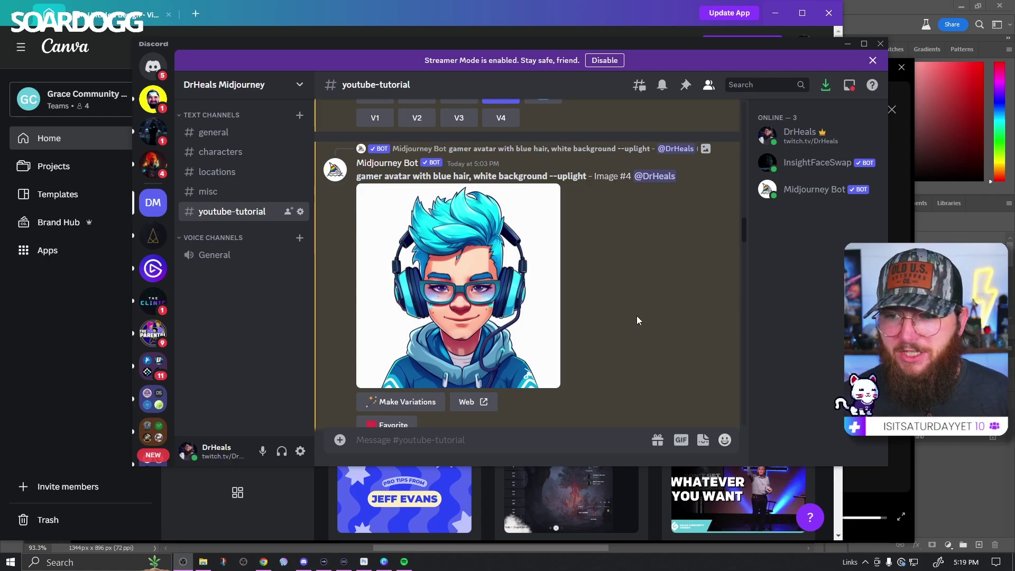
pyautogui.moveTo(358, 177); pyautogui.dragTo(540, 176)
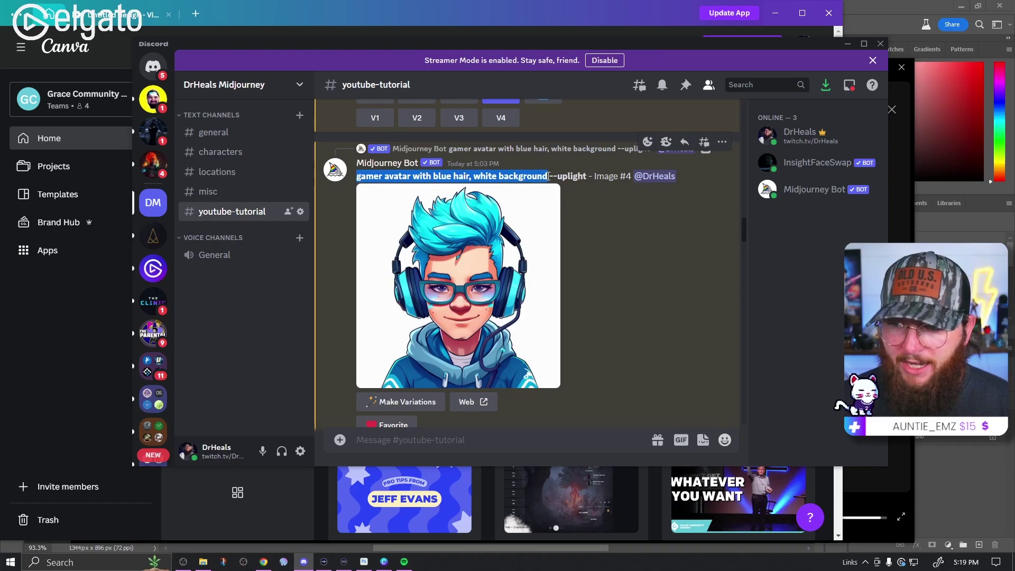
pyautogui.click(669, 275)
pyautogui.scroll(5, 656, 280)
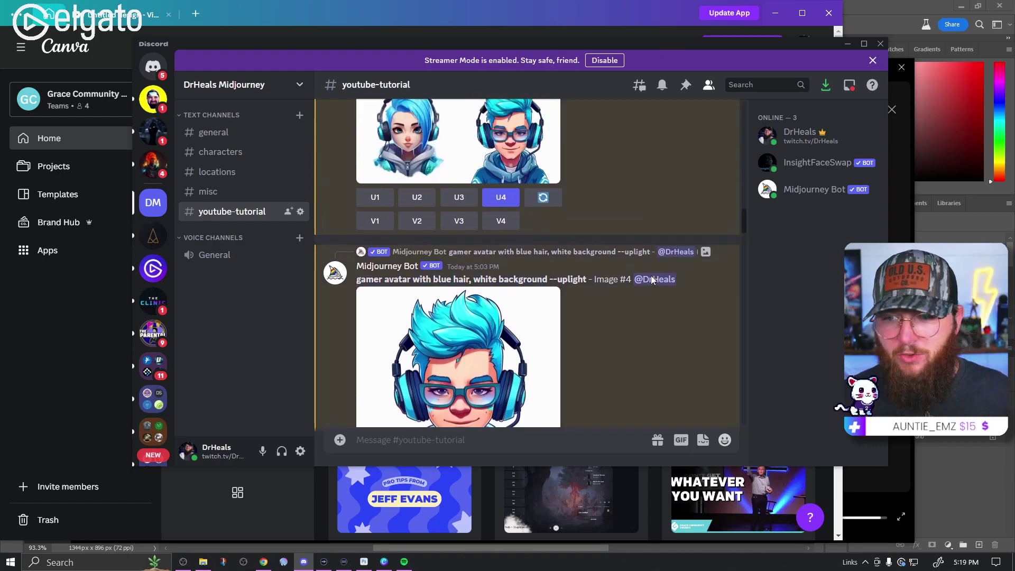
pyautogui.click(495, 277)
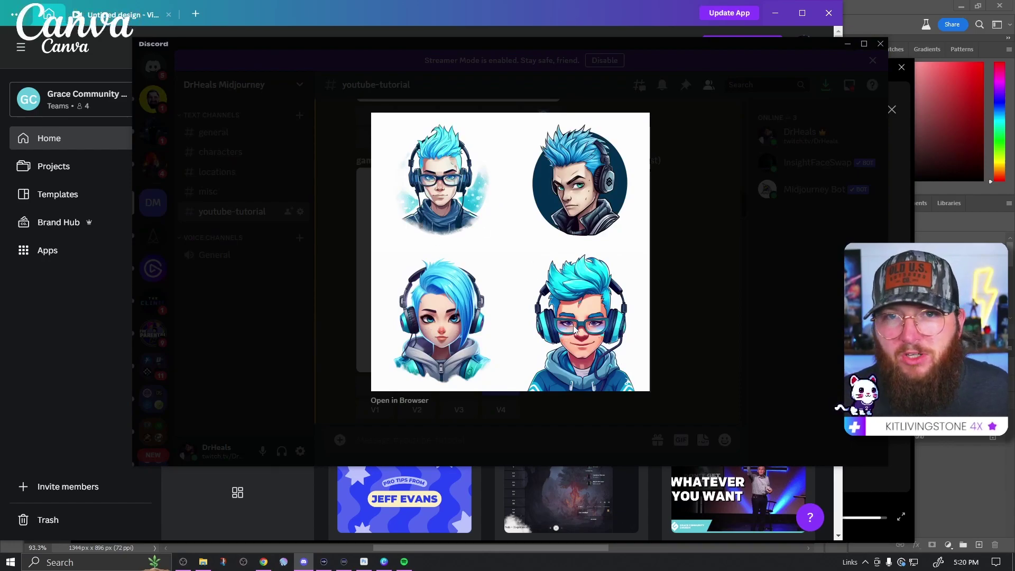
# Close the preview and scroll down to the 'Male cartoon v tuber with glasses' grid.
pyautogui.click(668, 310)
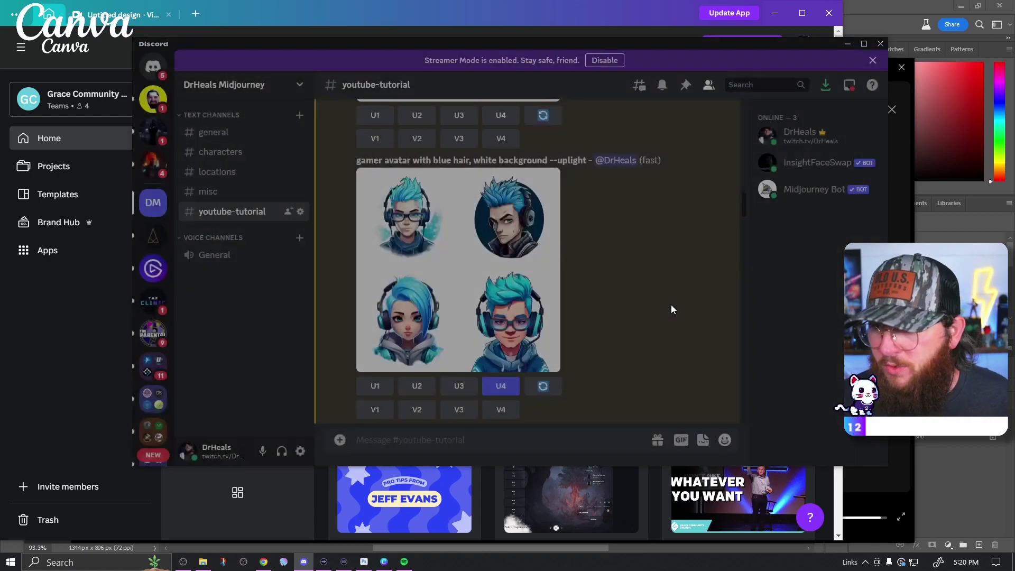
pyautogui.scroll(-15, 616, 364)
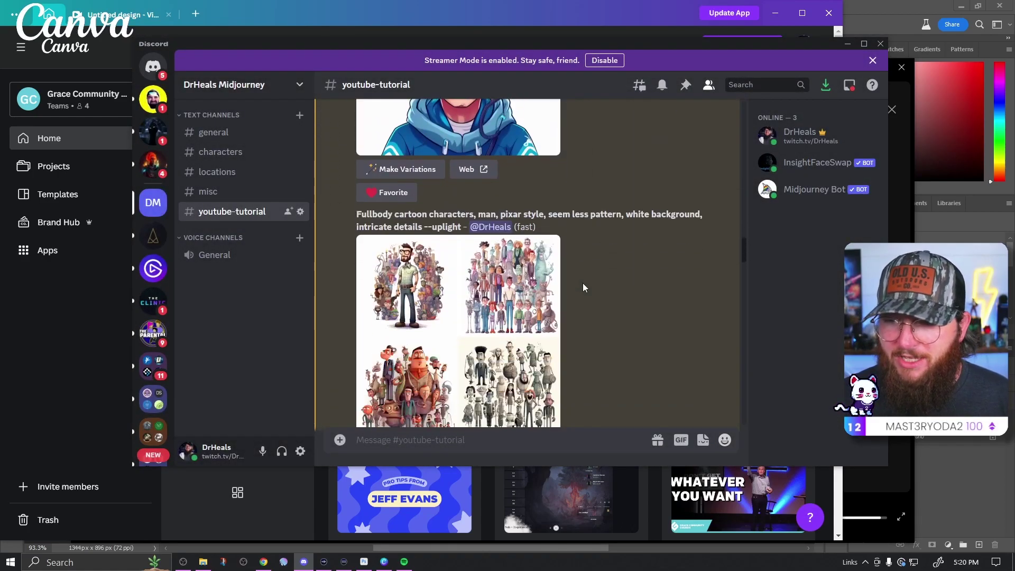
pyautogui.scroll(-10, 635, 290)
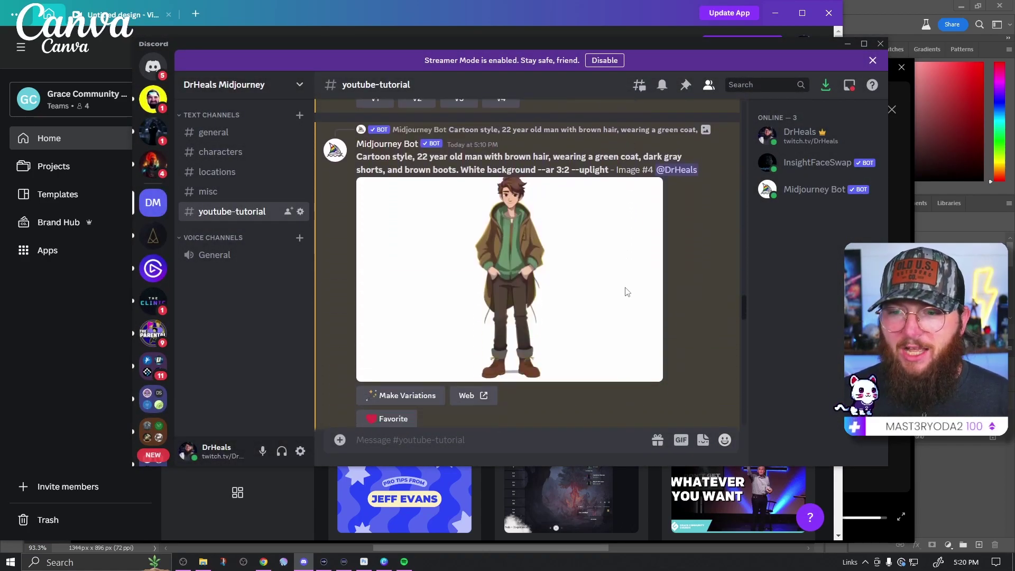
pyautogui.scroll(1, 509, 233)
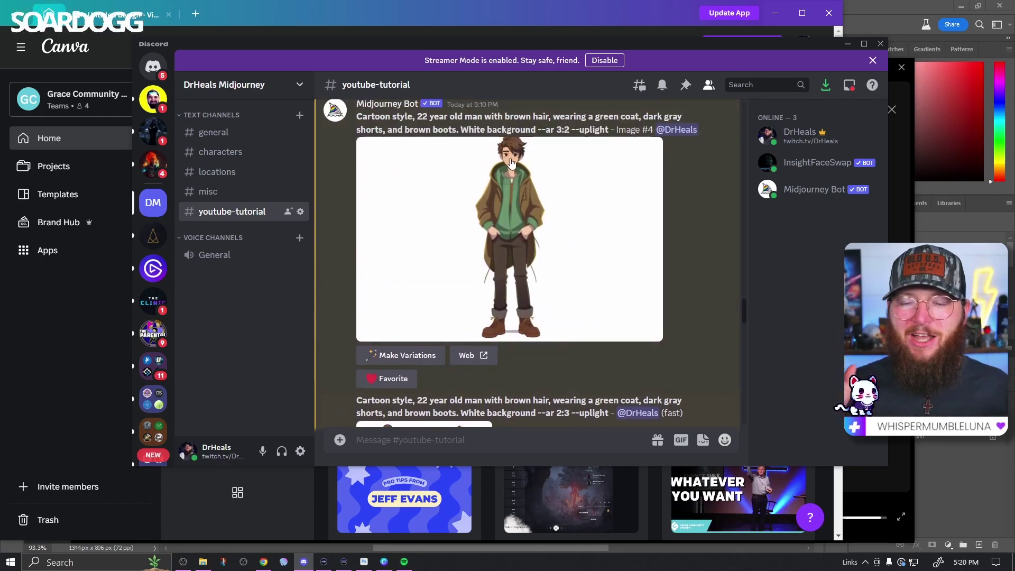
pyautogui.scroll(-3, 522, 217)
pyautogui.scroll(1, 521, 217)
pyautogui.scroll(-7, 545, 209)
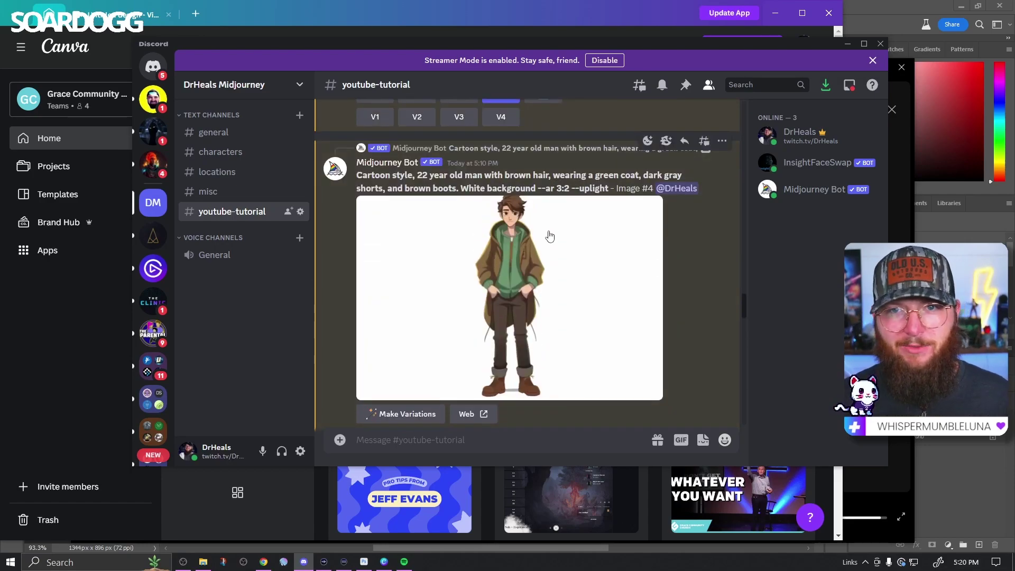
pyautogui.scroll(-5, 551, 292)
pyautogui.scroll(-1, 431, 304)
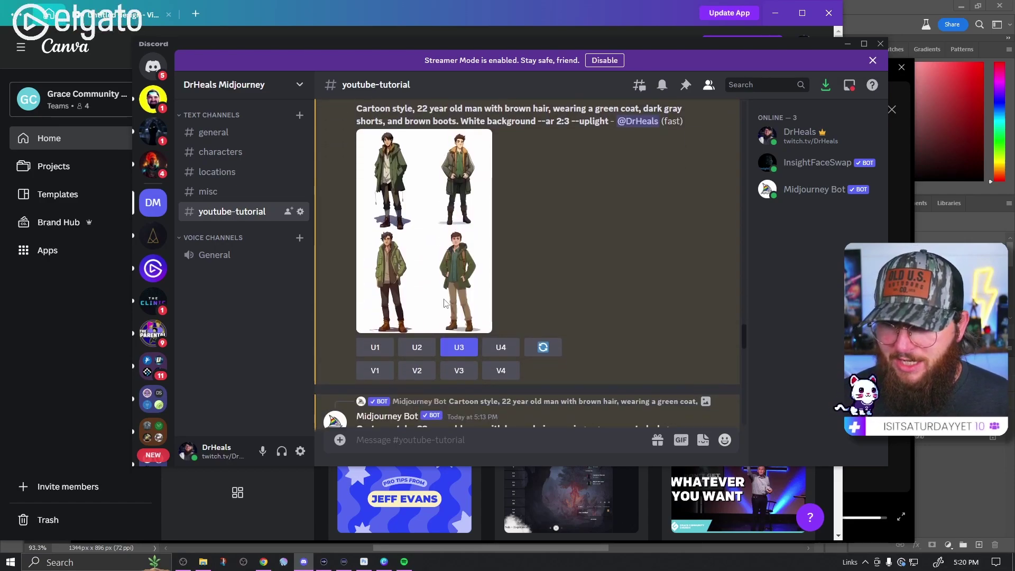
pyautogui.scroll(-4, 432, 303)
pyautogui.scroll(-8, 435, 216)
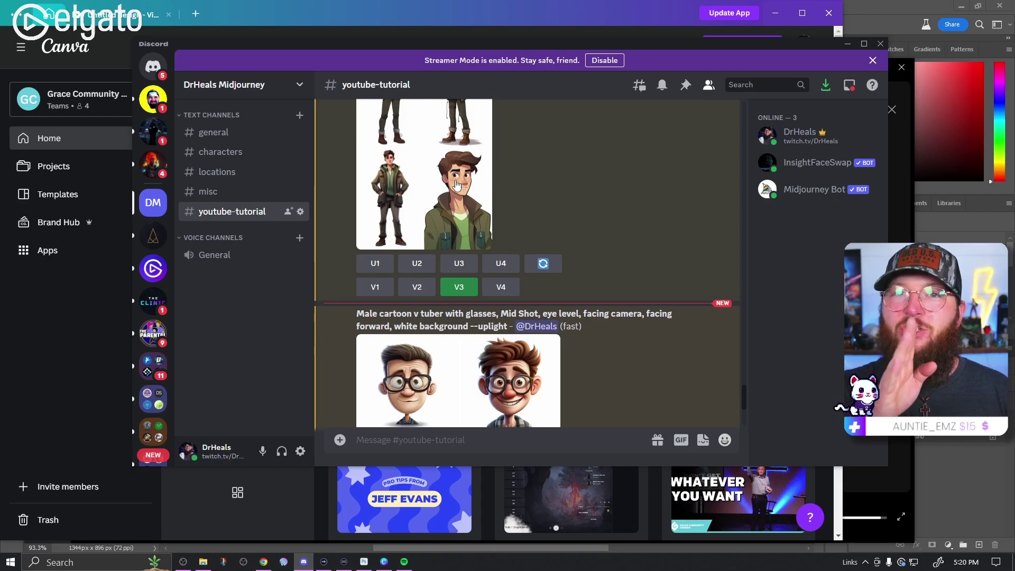
pyautogui.scroll(-3, 629, 293)
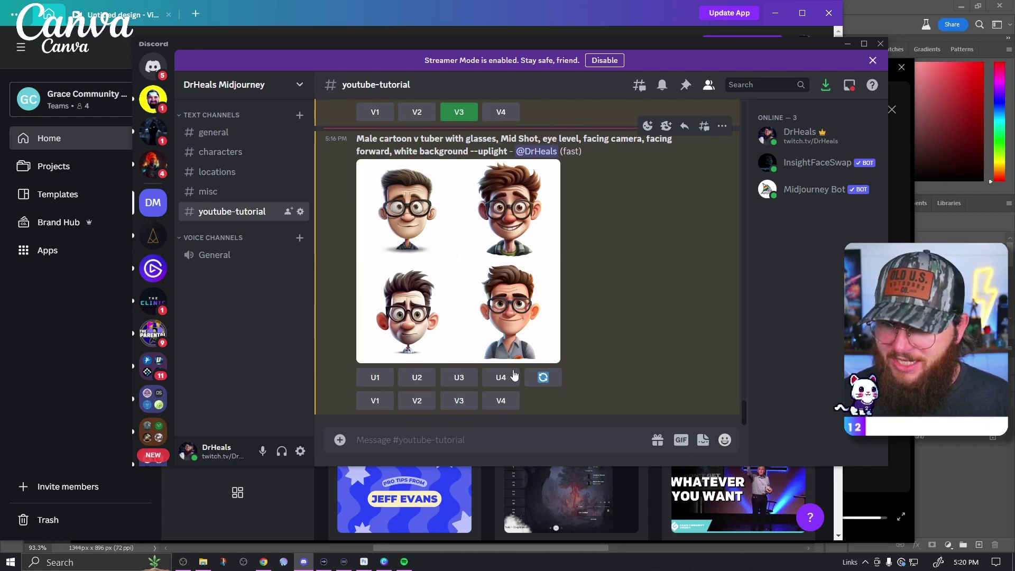
# Upscale grid image U4, open it full-size in the browser, and save it to Downloads.
pyautogui.click(511, 377)
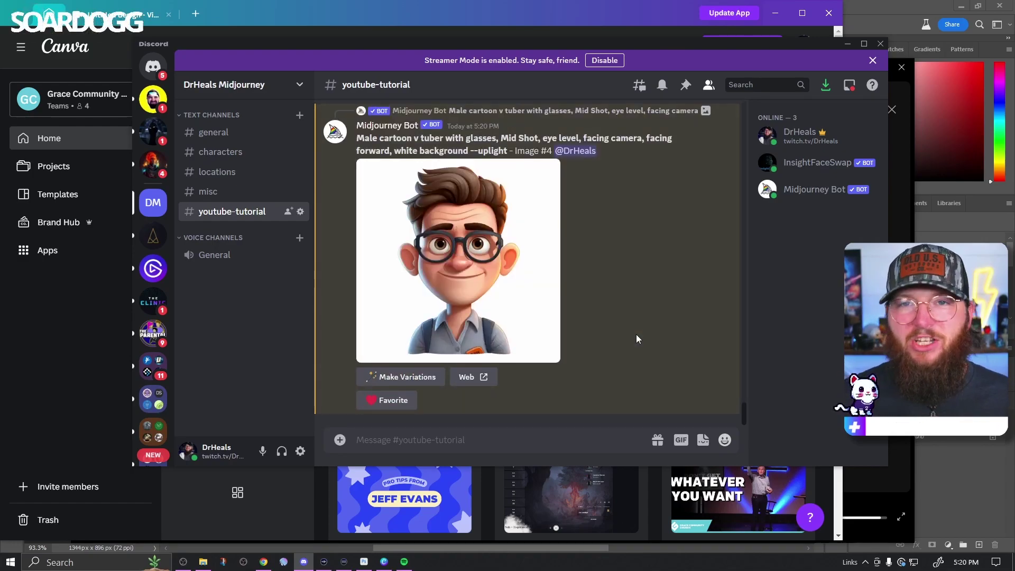
pyautogui.click(492, 255)
pyautogui.click(411, 401)
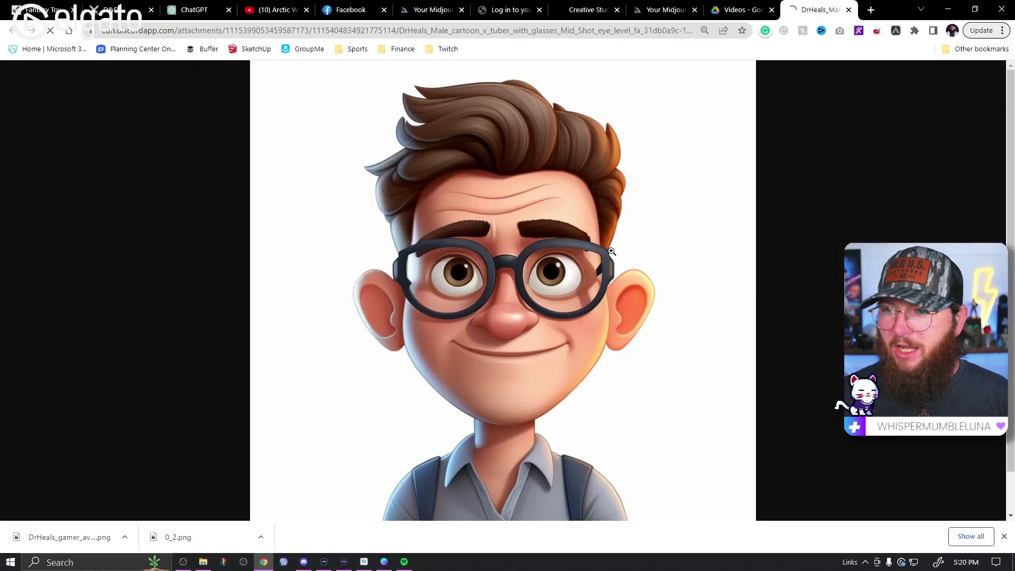
pyautogui.rightClick(573, 251)
pyautogui.click(609, 275)
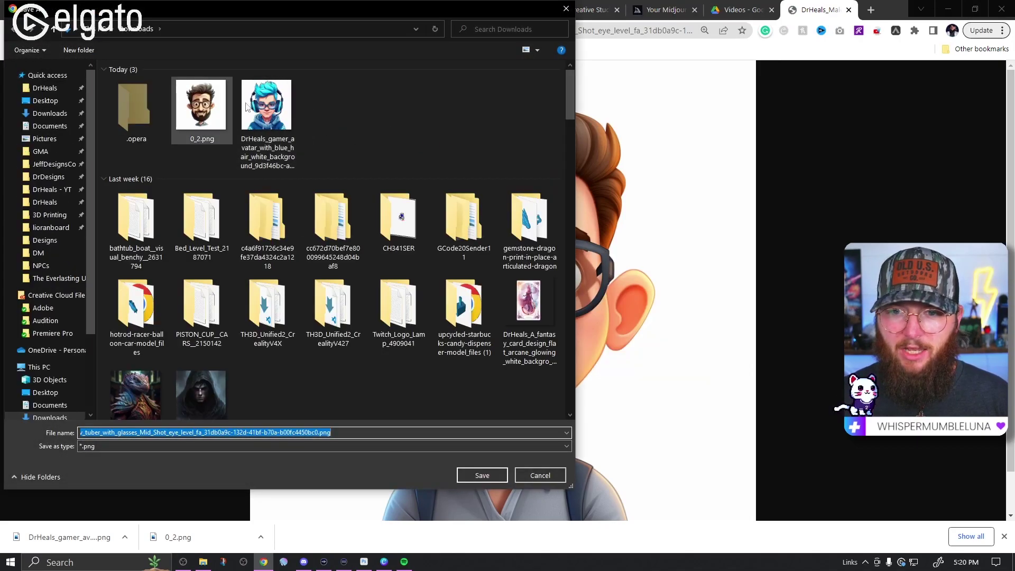
pyautogui.click(481, 476)
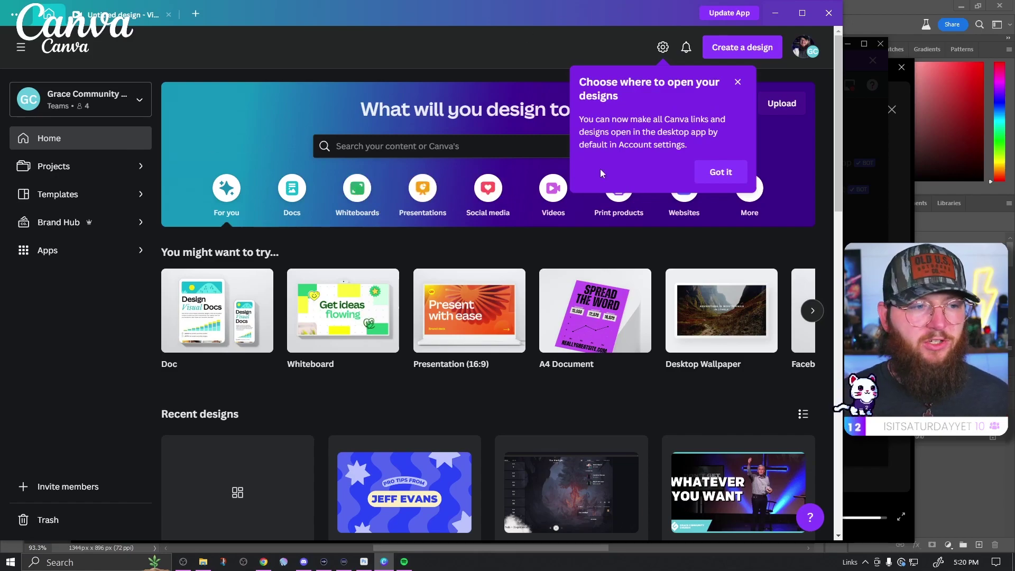
# Dismiss the open-designs notice and create a new Videos design.
pyautogui.click(743, 164)
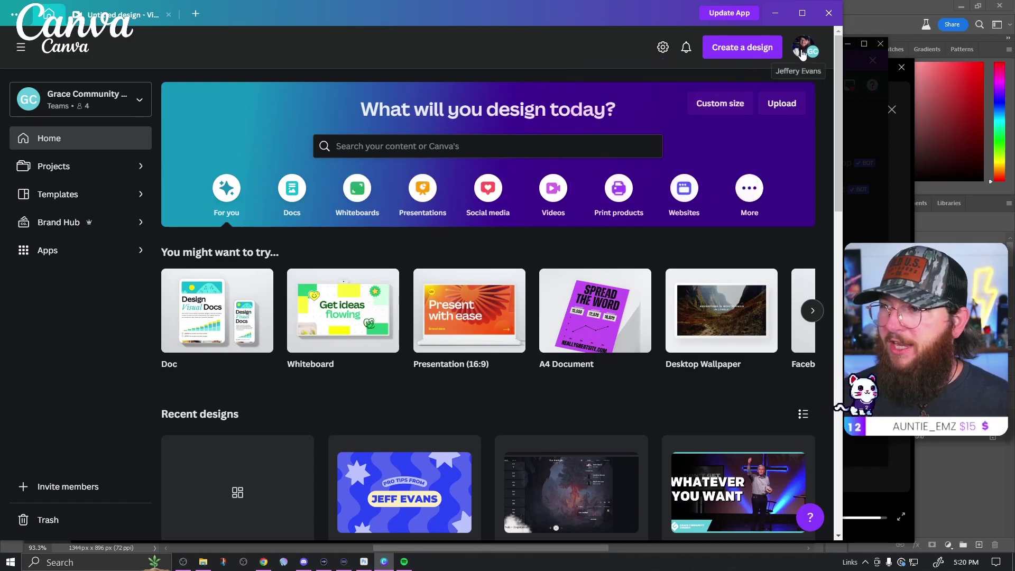
pyautogui.click(804, 47)
pyautogui.click(755, 49)
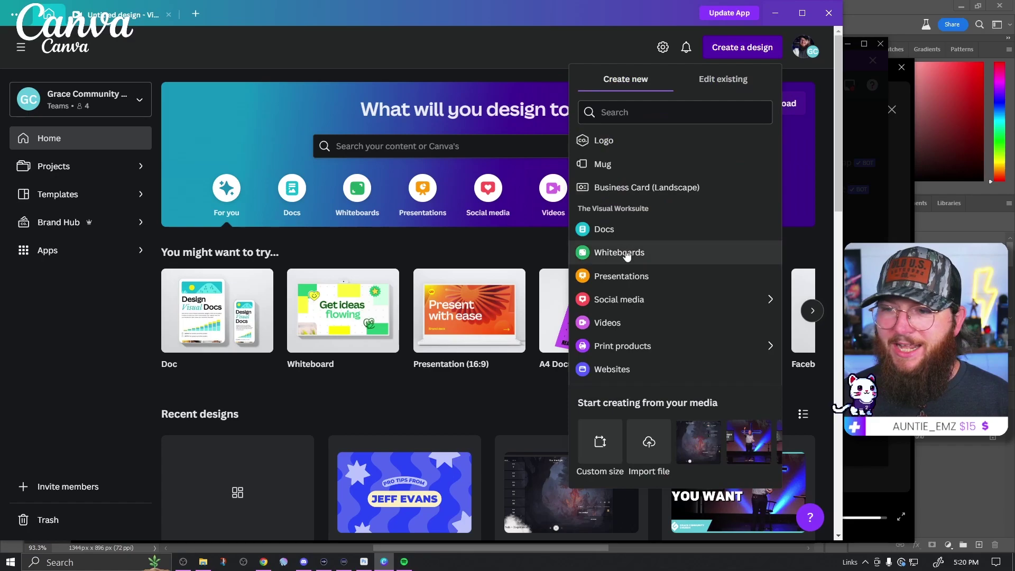
pyautogui.click(607, 323)
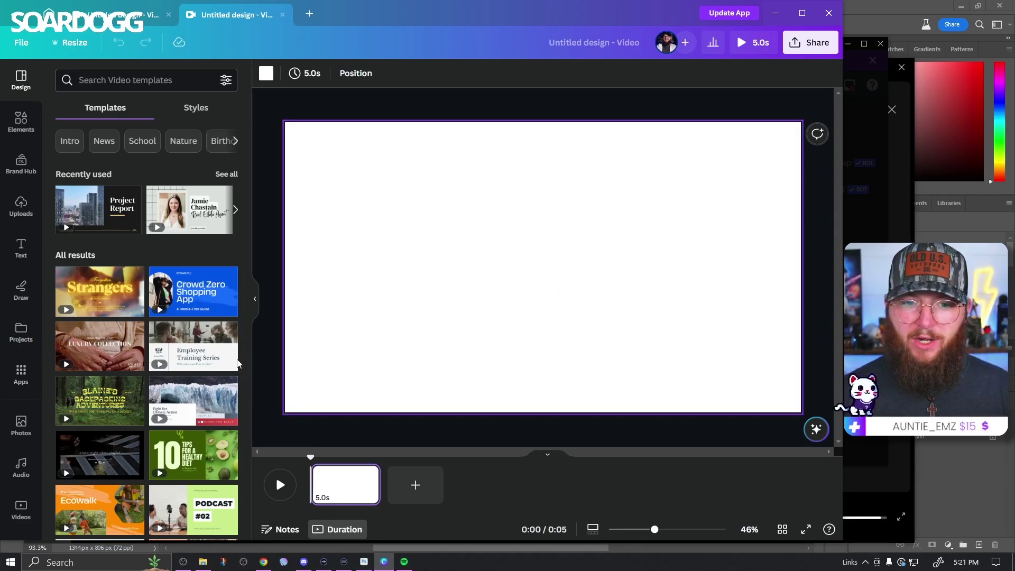
# Search the Apps panel for 'AI' and launch D-ID AI Presenters.
pyautogui.click(20, 376)
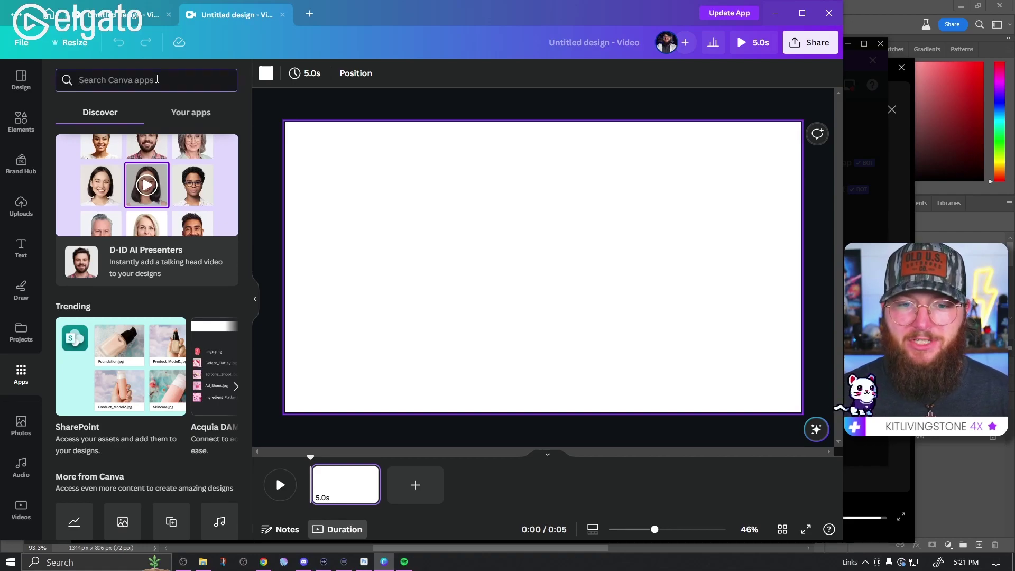
pyautogui.write('AI')
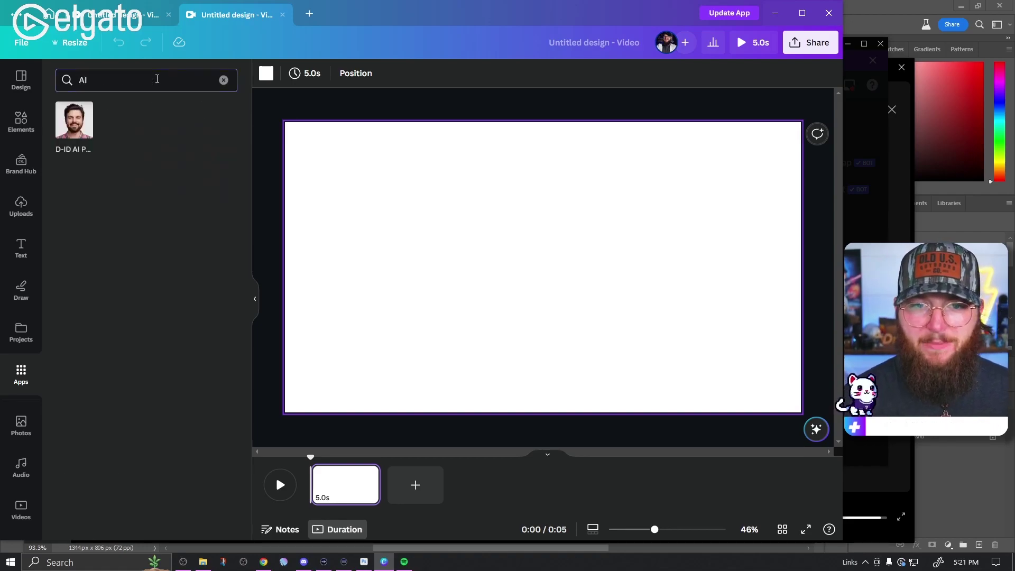
pyautogui.click(79, 131)
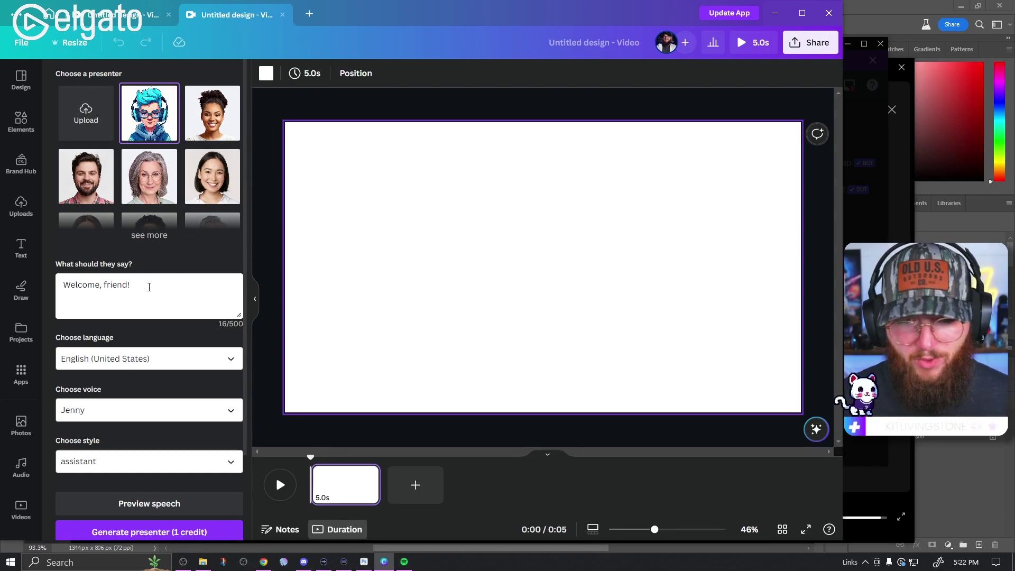
# Replace the default script with 'Hello Neighbor!' and preview it.
pyautogui.moveTo(131, 285); pyautogui.dragTo(63, 283)
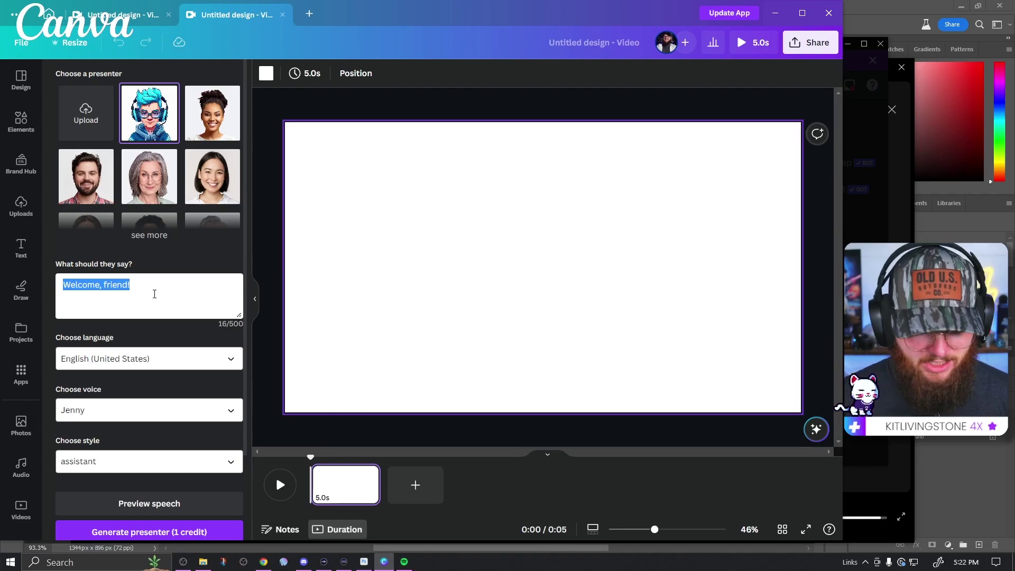
pyautogui.write('Hello')
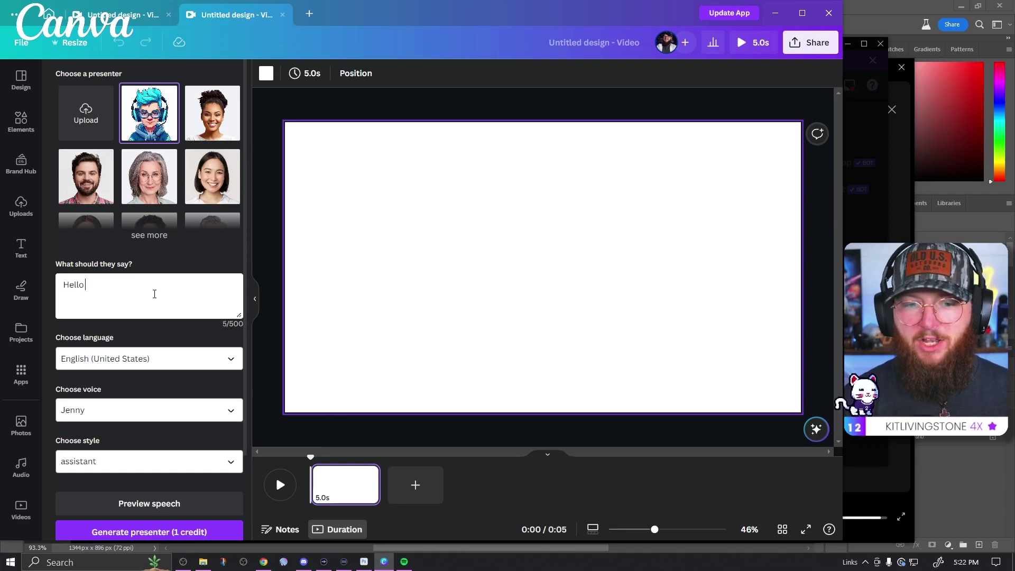
pyautogui.write(' Neigh')
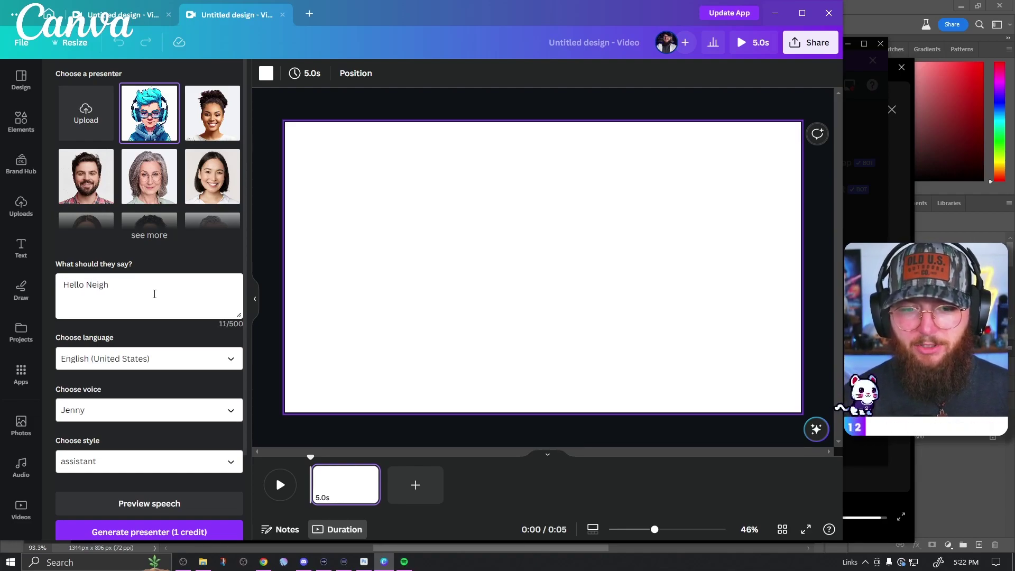
pyautogui.write('tbor!')
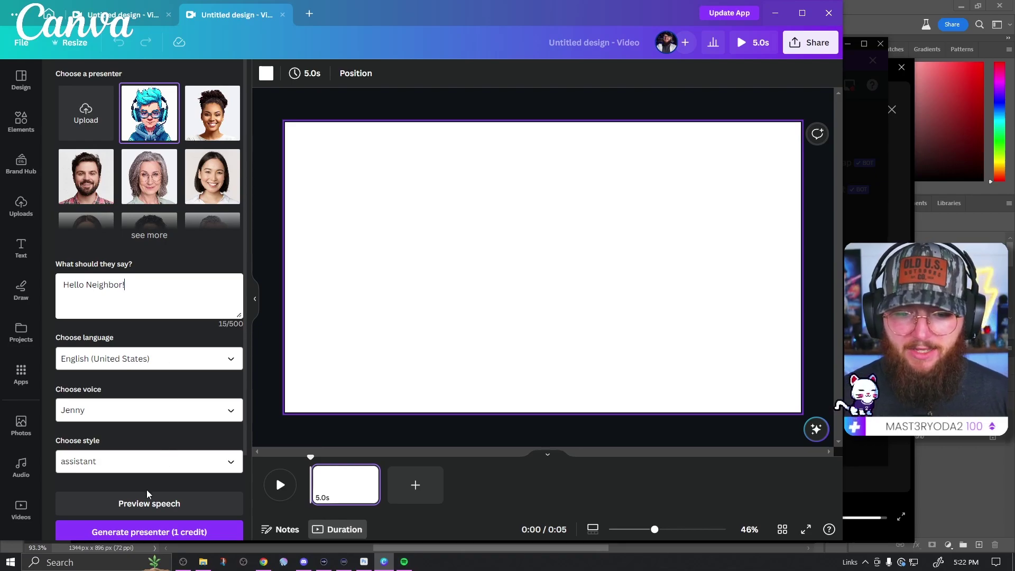
pyautogui.click(146, 501)
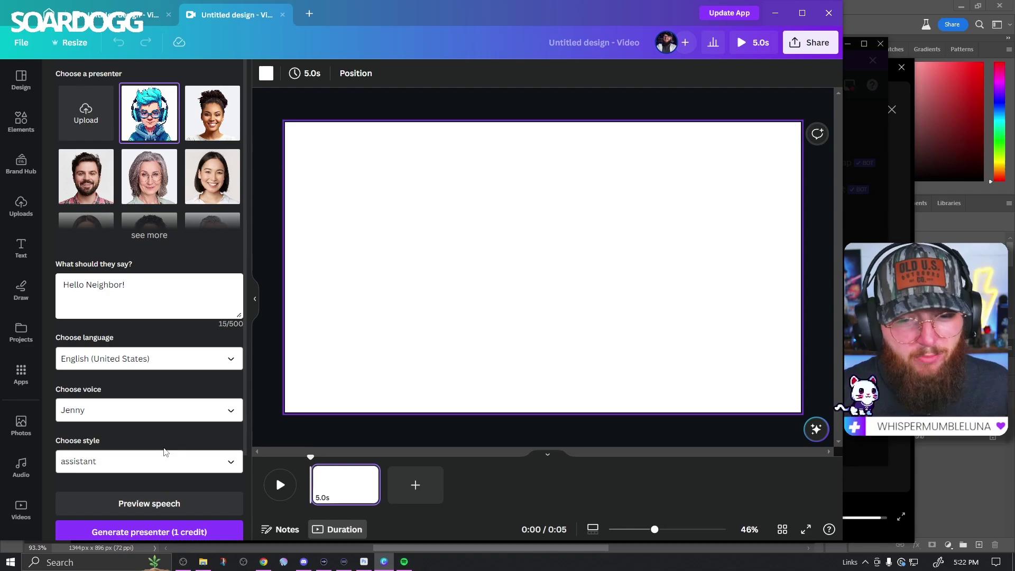
# Set language to English (United Kingdom), voice Ryan, cheerful style, and preview.
pyautogui.click(210, 366)
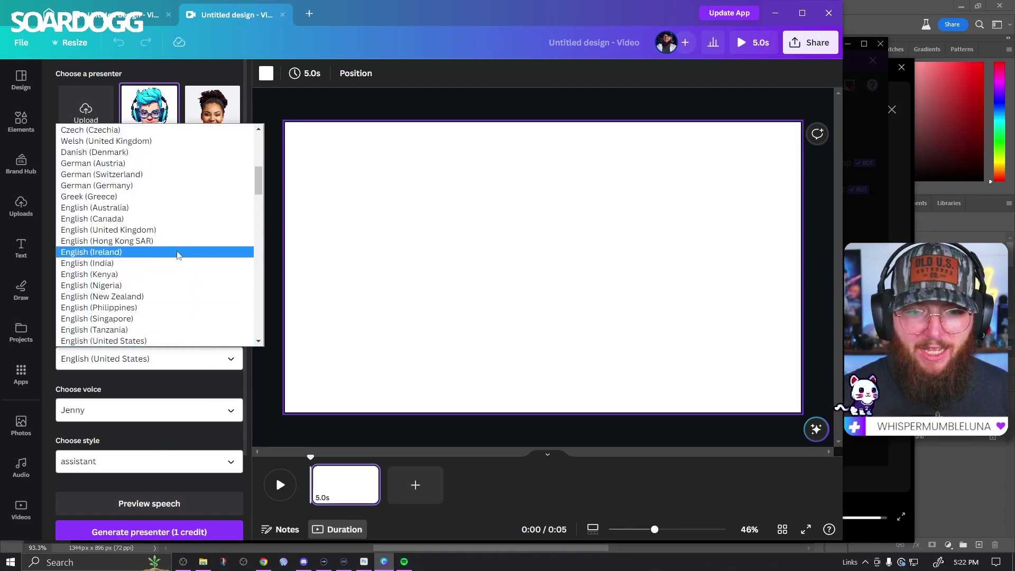
pyautogui.click(170, 230)
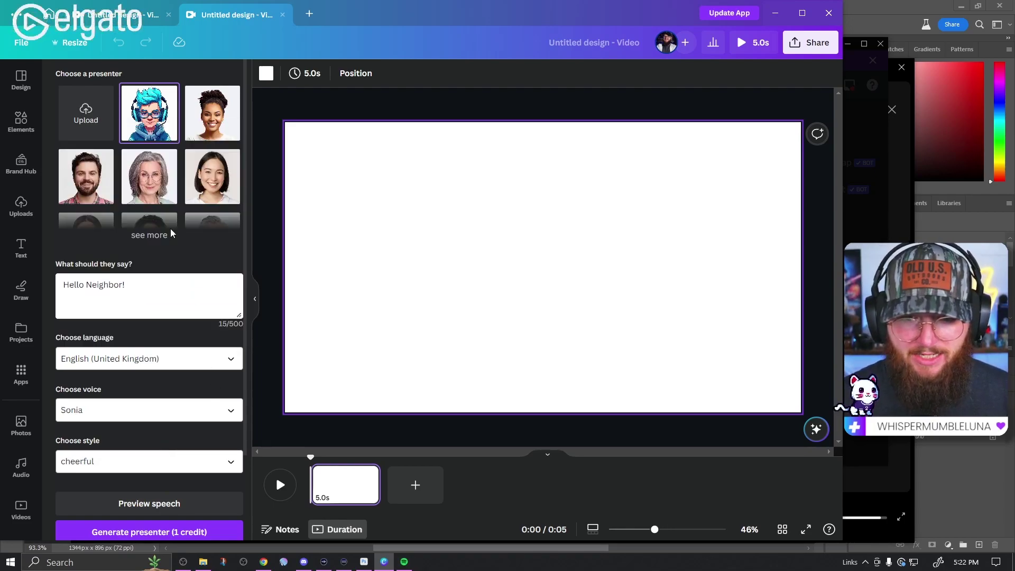
pyautogui.click(150, 412)
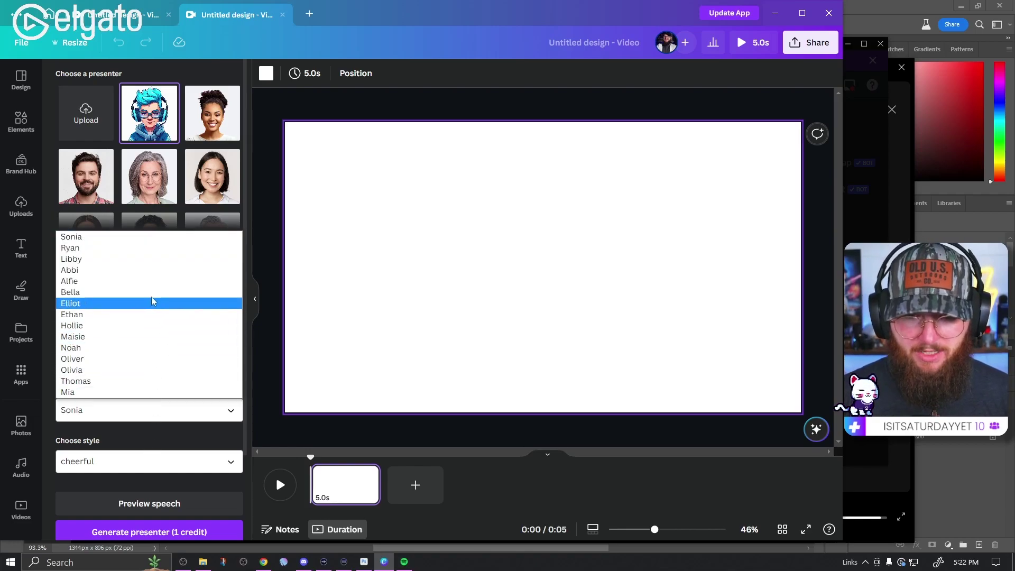
pyautogui.click(151, 249)
pyautogui.click(136, 464)
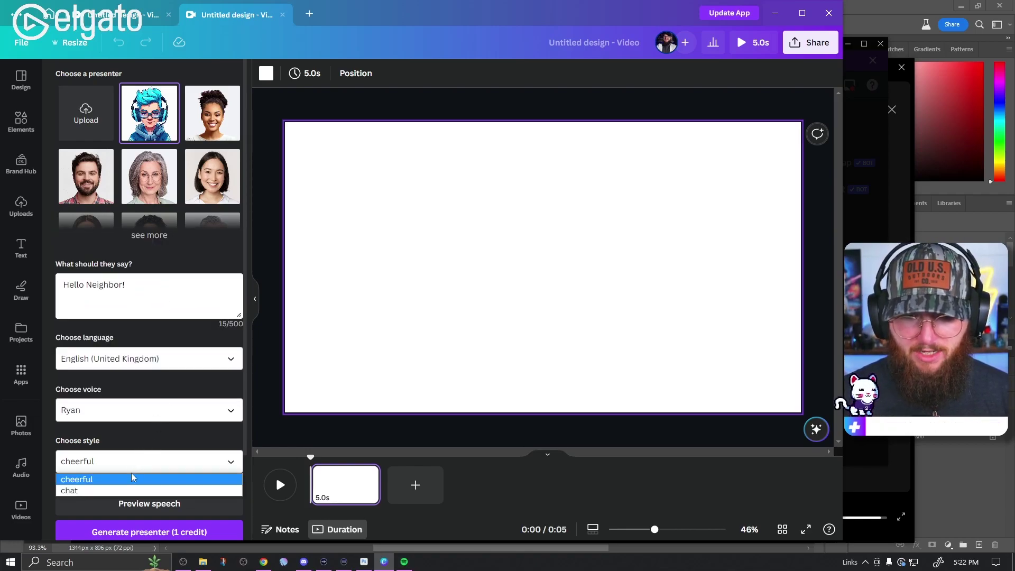
pyautogui.click(126, 478)
pyautogui.click(147, 505)
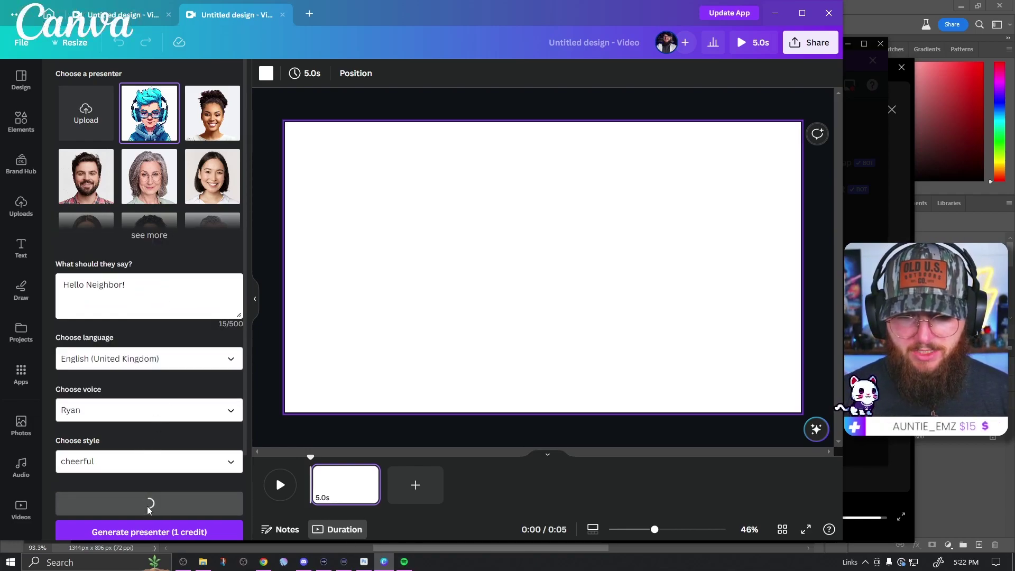
# Try the chat speaking style and the Elliot voice, previewing each.
pyautogui.click(148, 463)
pyautogui.click(109, 489)
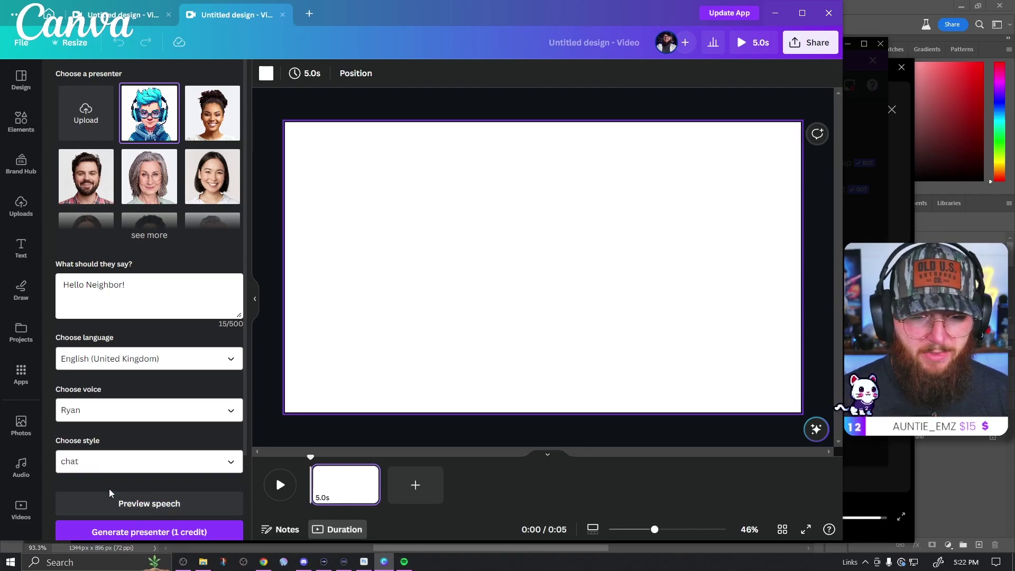
pyautogui.click(144, 500)
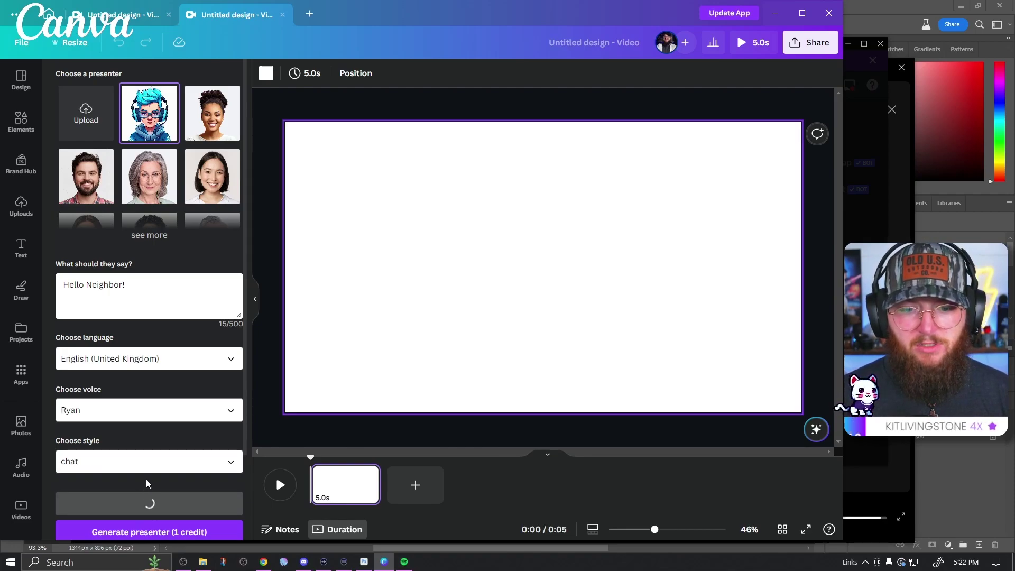
pyautogui.click(133, 414)
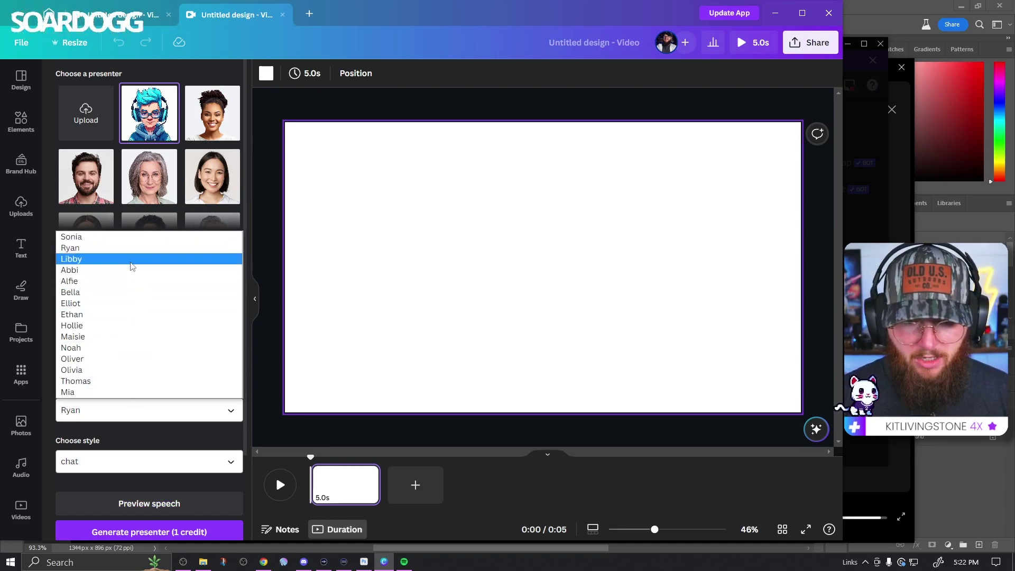
pyautogui.click(127, 303)
pyautogui.click(150, 453)
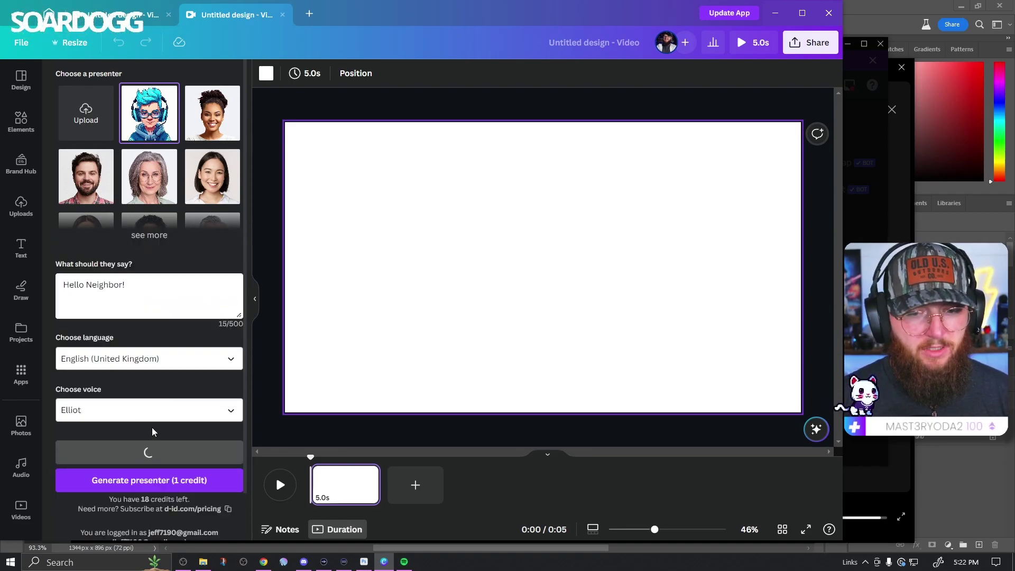
# Preview the line with the Ethan and Oliver voices.
pyautogui.hotkey('ctrl', 'a')
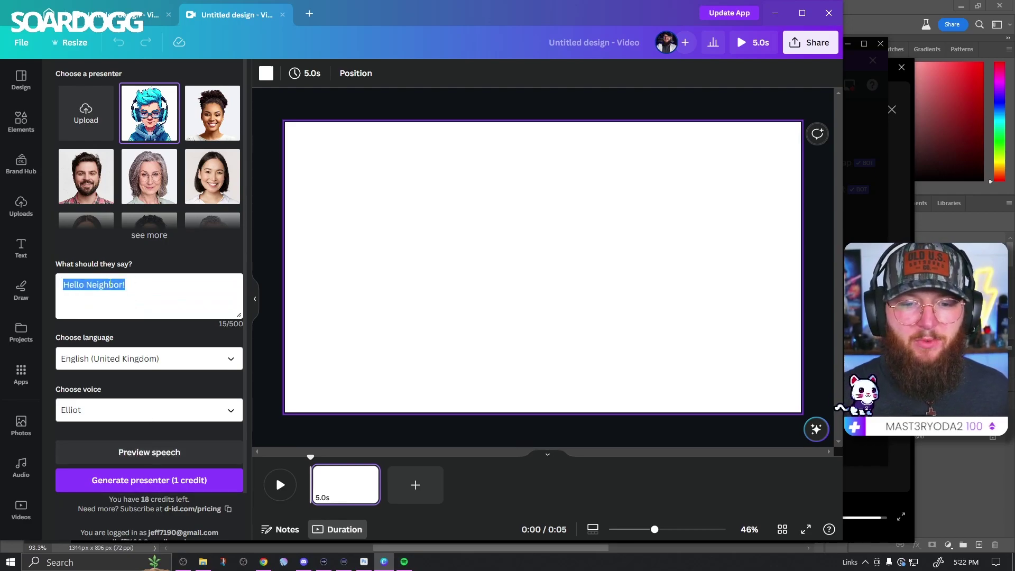
pyautogui.click(165, 289)
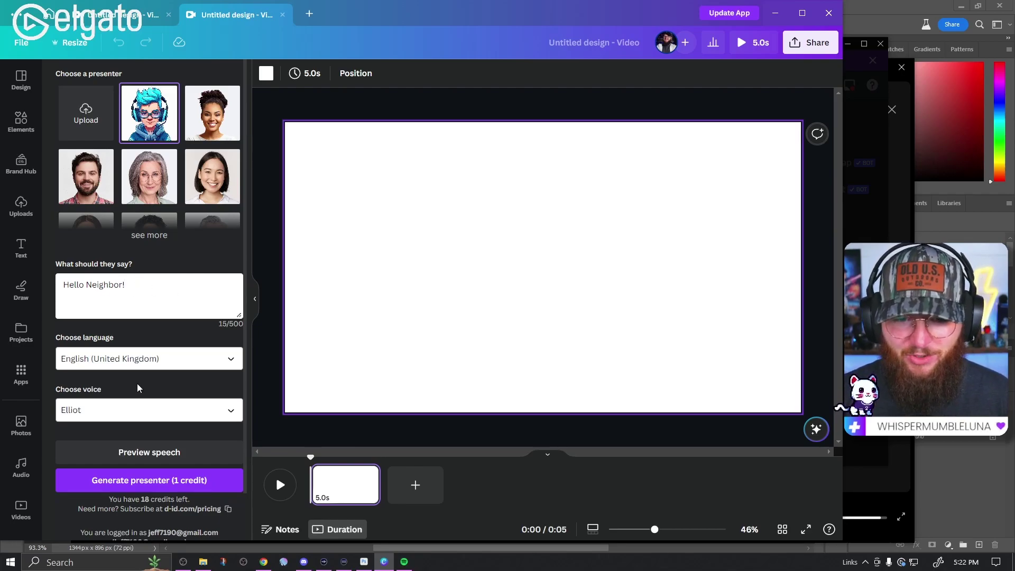
pyautogui.click(124, 409)
pyautogui.click(126, 314)
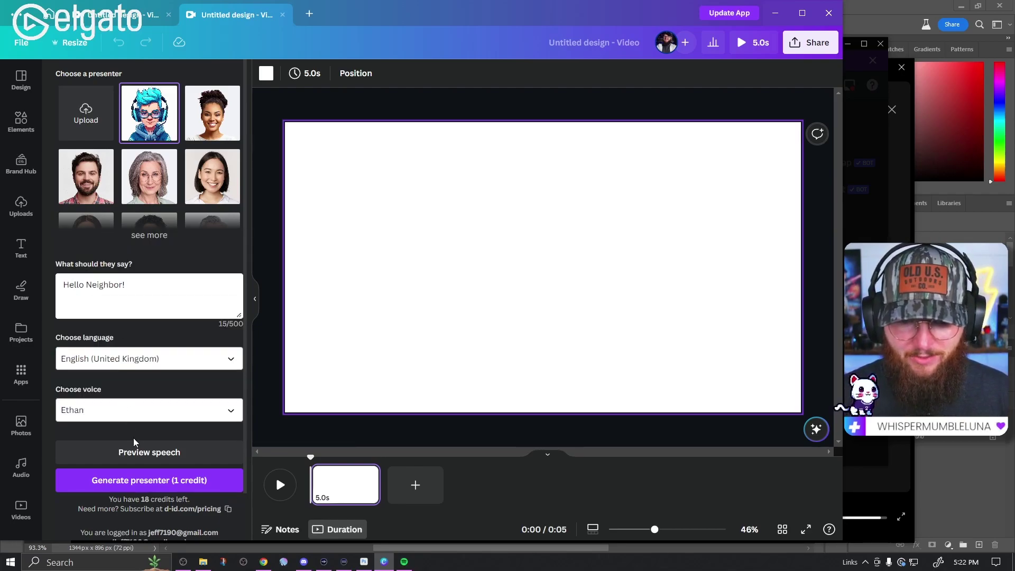
pyautogui.click(136, 449)
pyautogui.click(138, 411)
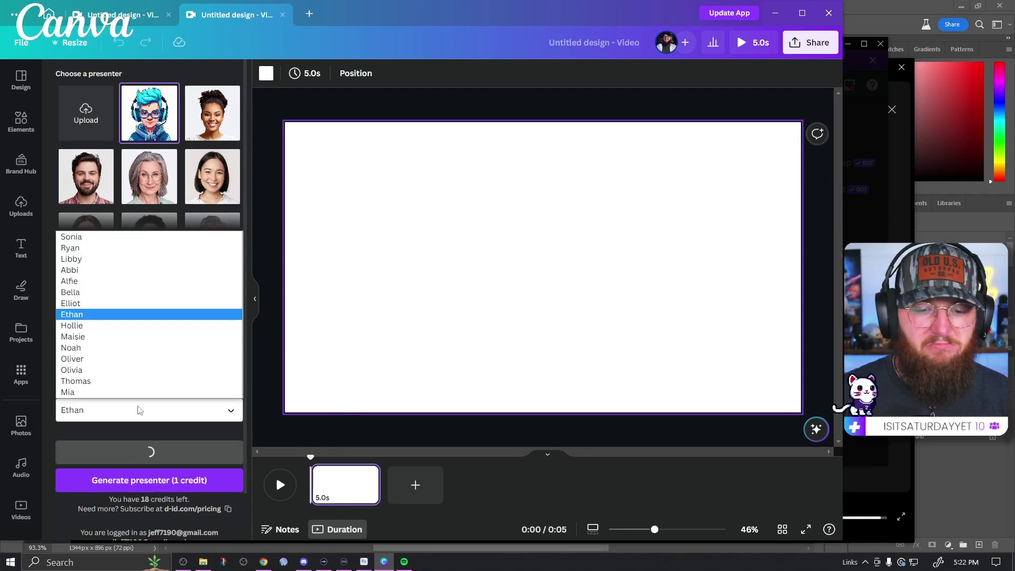
pyautogui.click(137, 364)
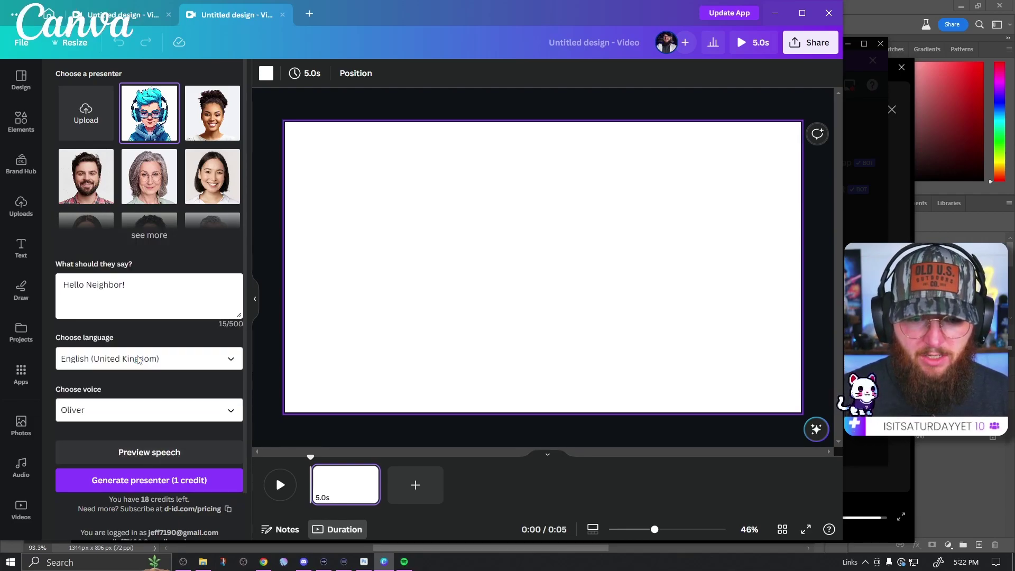
pyautogui.click(149, 456)
# Preview the Thomas voice, then return to Ryan and preview again.
pyautogui.click(154, 419)
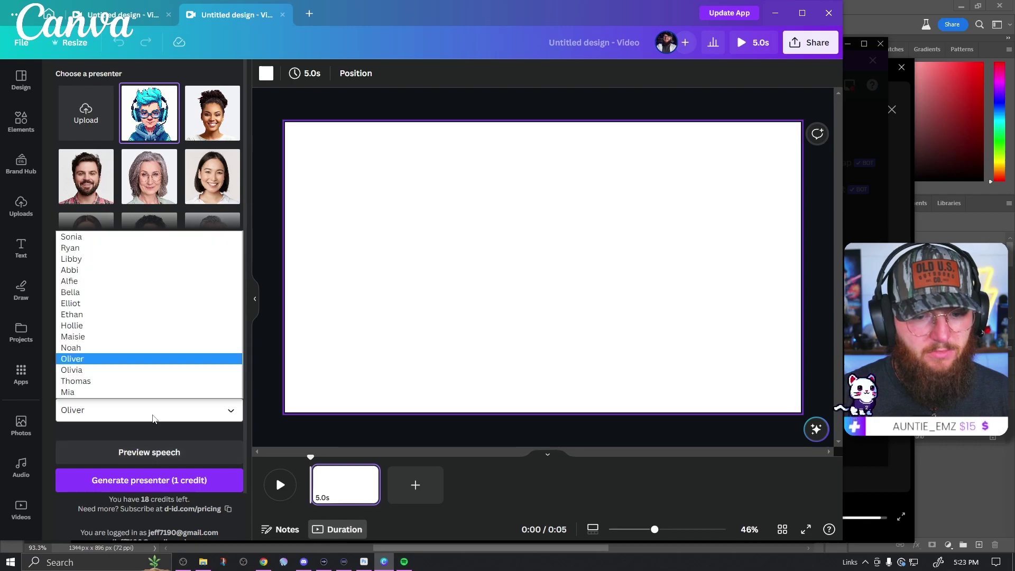
pyautogui.click(144, 384)
pyautogui.click(153, 454)
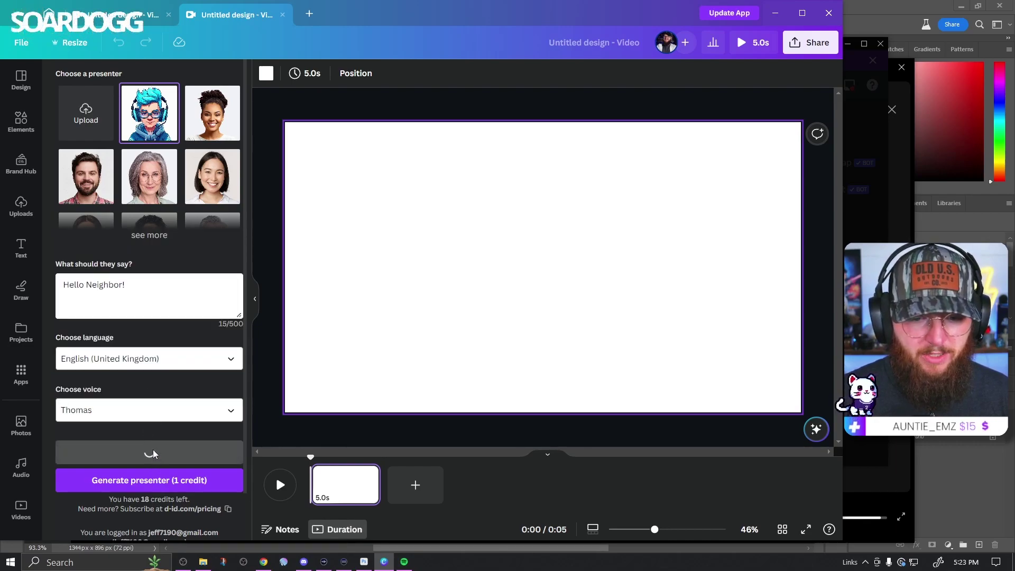
pyautogui.click(152, 416)
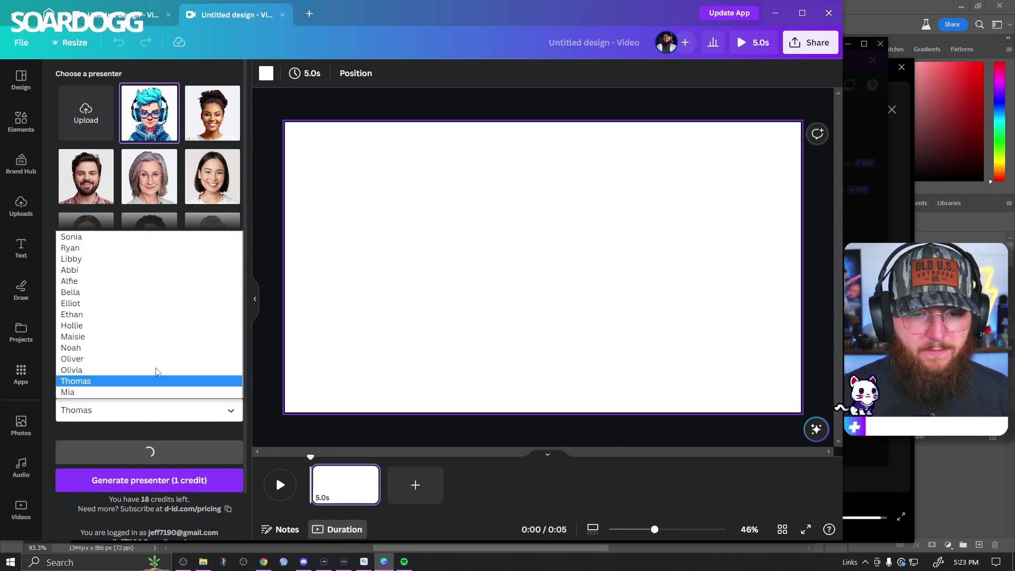
pyautogui.click(138, 249)
pyautogui.click(138, 502)
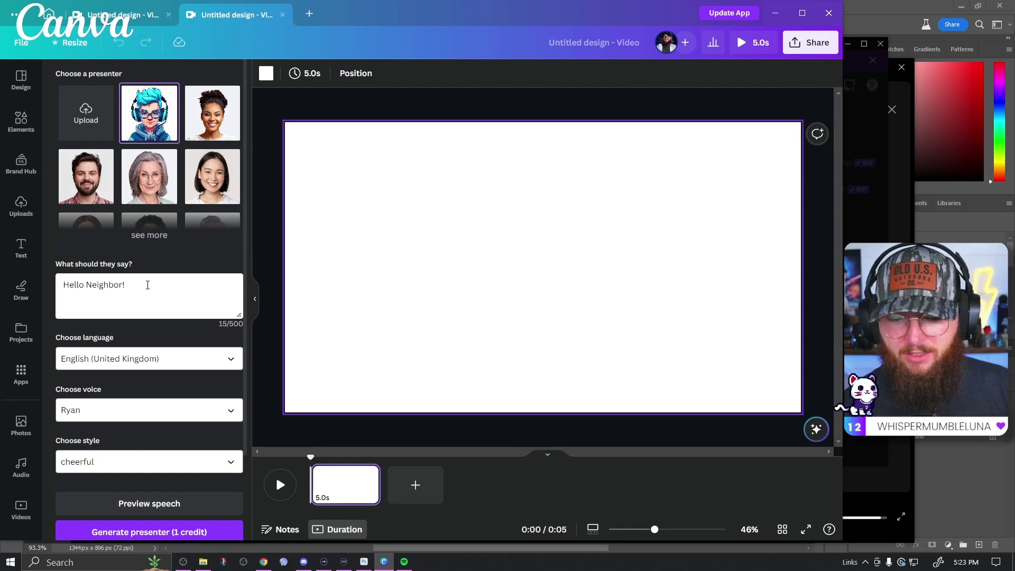
# Complete the script so it reads 'Hello Neighbor! I like your turnips.'.
pyautogui.write('e your tur')
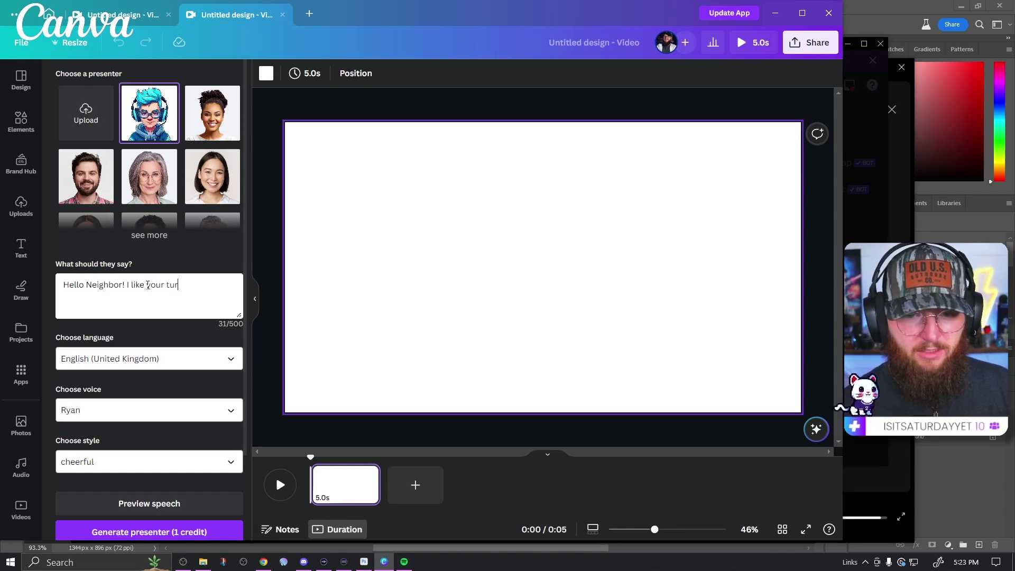
pyautogui.write('nips.')
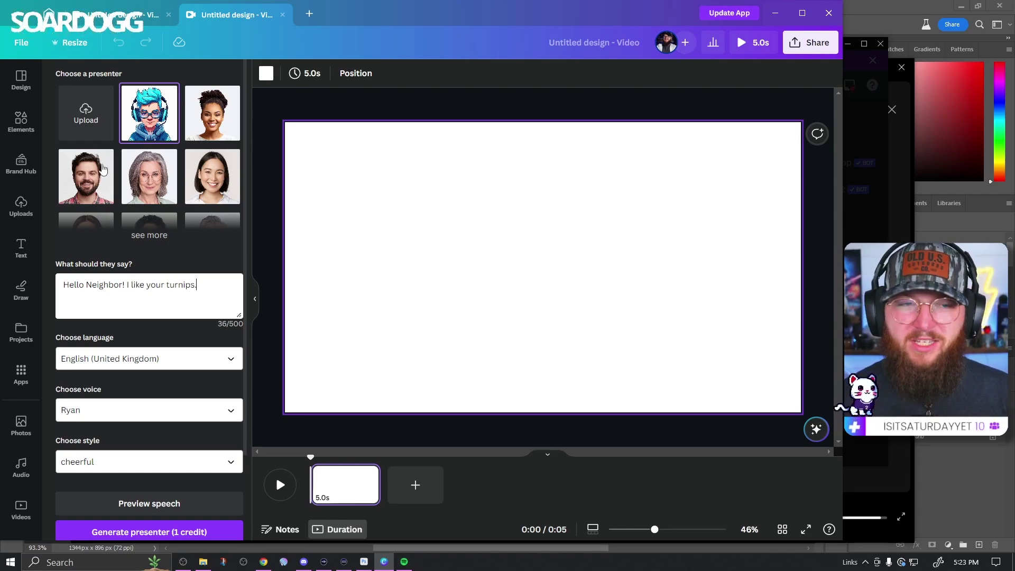
pyautogui.click(85, 122)
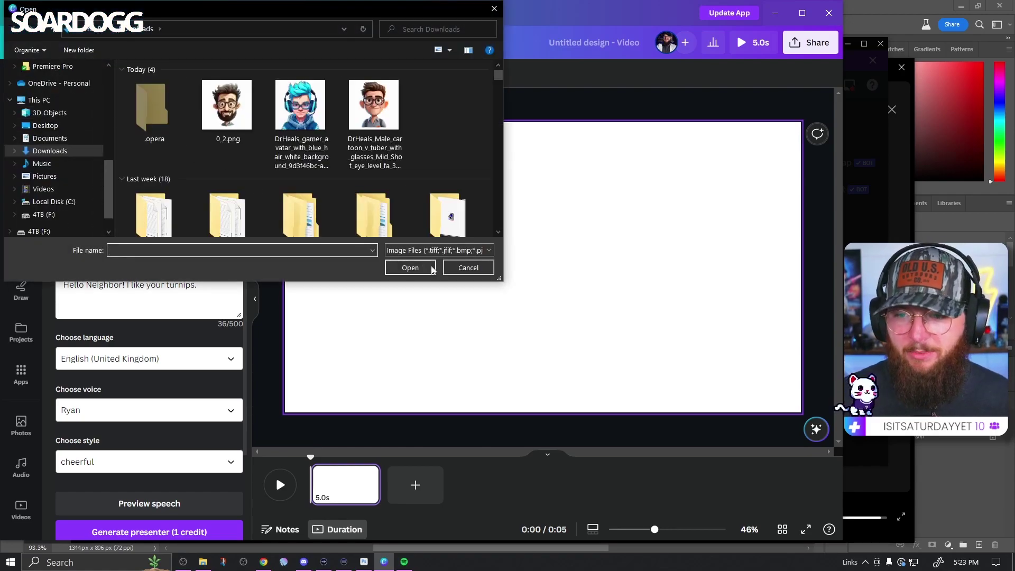
pyautogui.click(470, 271)
# Upload the glasses cartoon from Downloads as presenter, then close Discord's image preview.
pyautogui.click(93, 114)
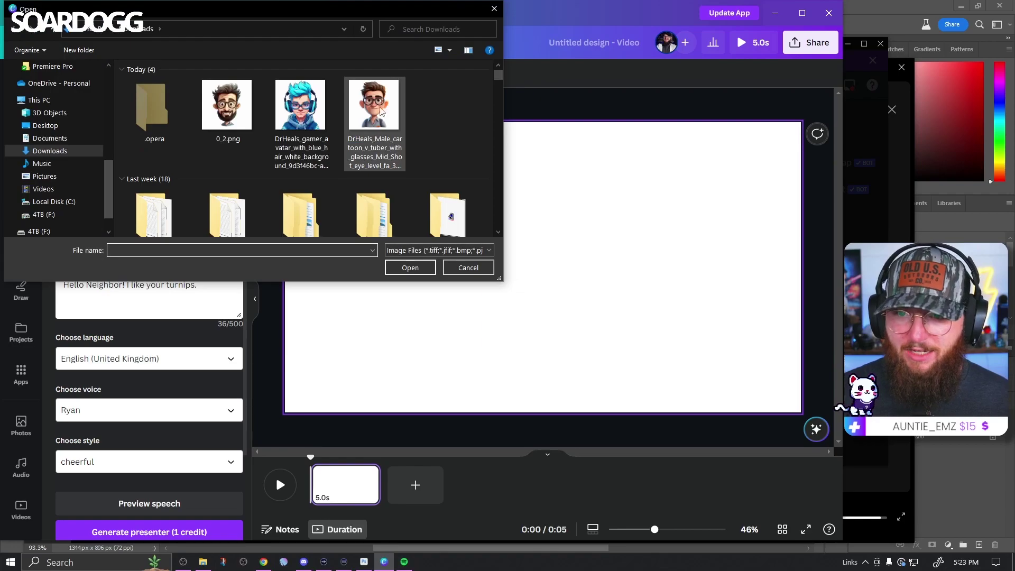
pyautogui.doubleClick(301, 105)
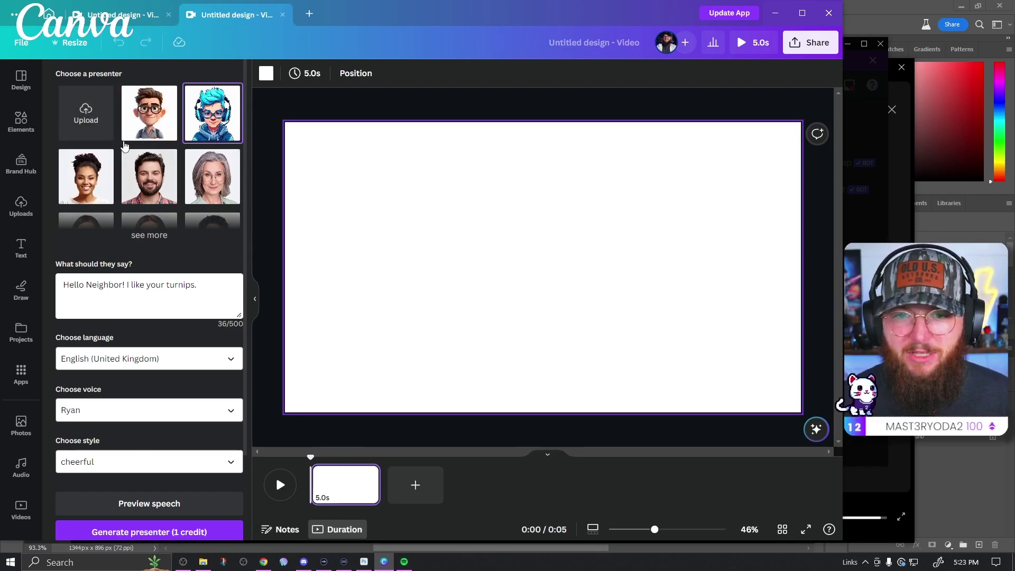
pyautogui.click(168, 112)
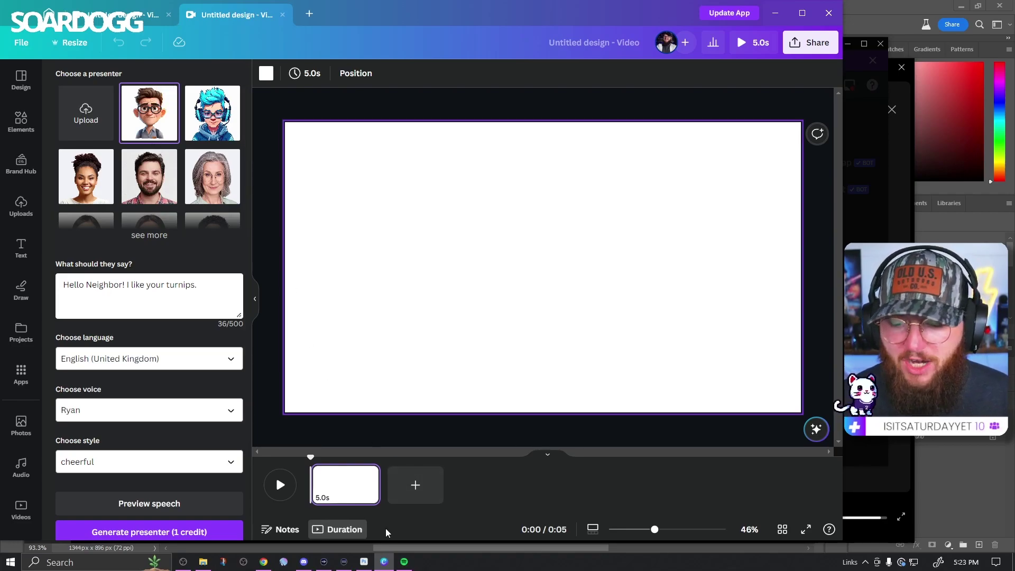
pyautogui.click(303, 562)
pyautogui.click(505, 410)
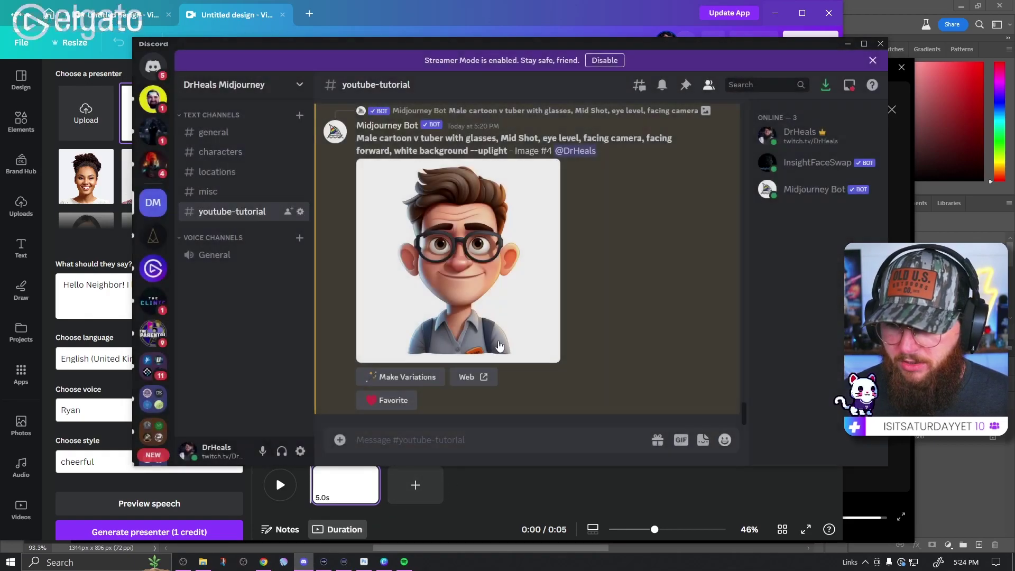
# Resubmit the copied /imagine prompt with 'Orc' after 'Male' and 'v tuber with glasses' removed.
pyautogui.moveTo(358, 138); pyautogui.dragTo(465, 151)
pyautogui.hotkey('ctrl', 'c')
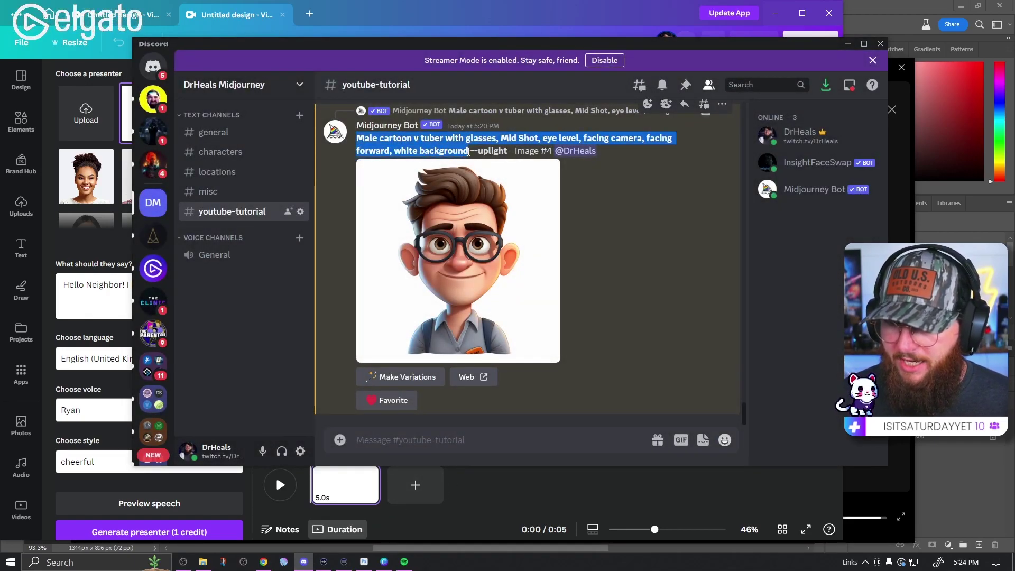
pyautogui.click(470, 441)
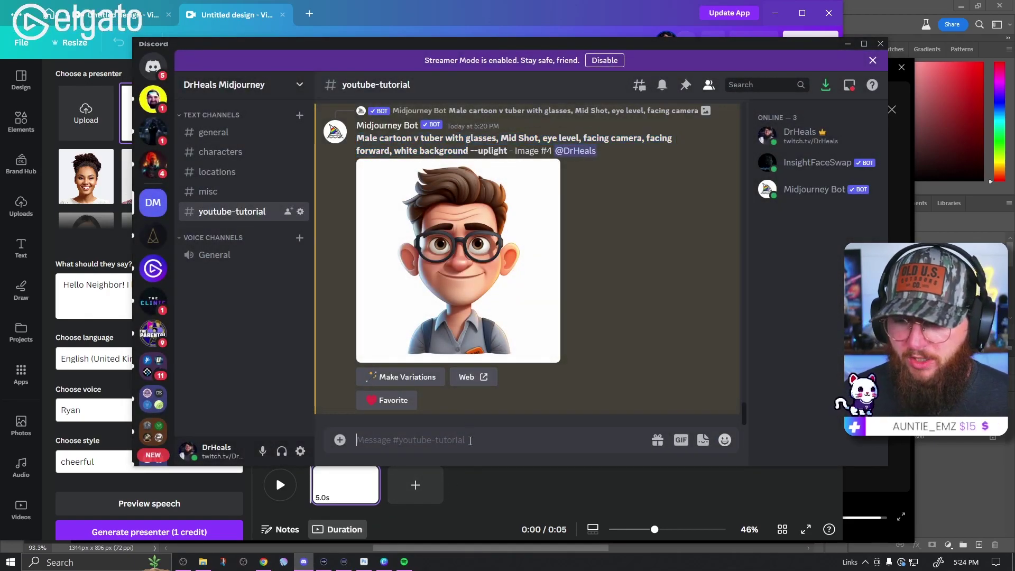
pyautogui.write('/ima')
pyautogui.press('Tab')
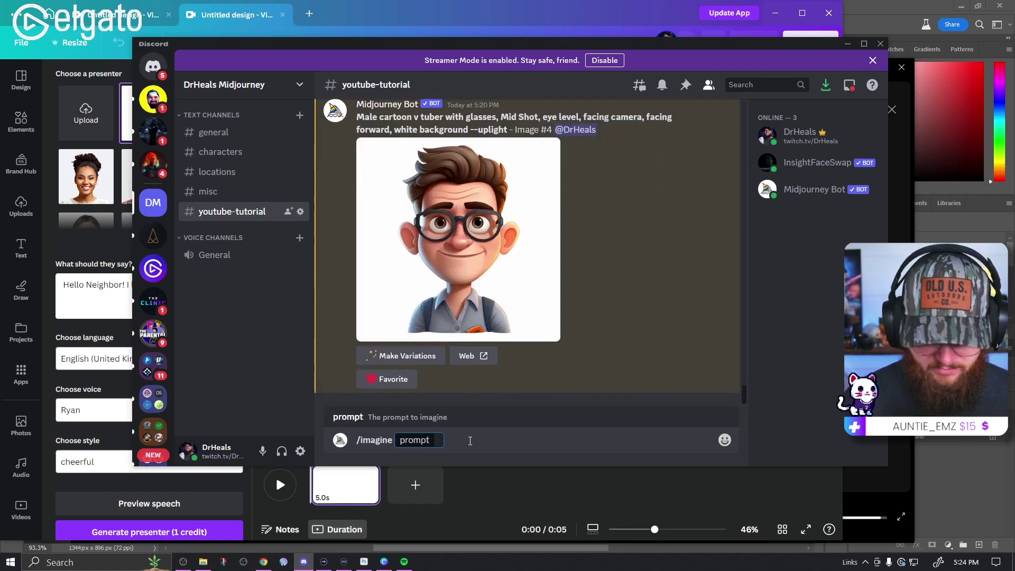
pyautogui.hotkey('ctrl', 'v')
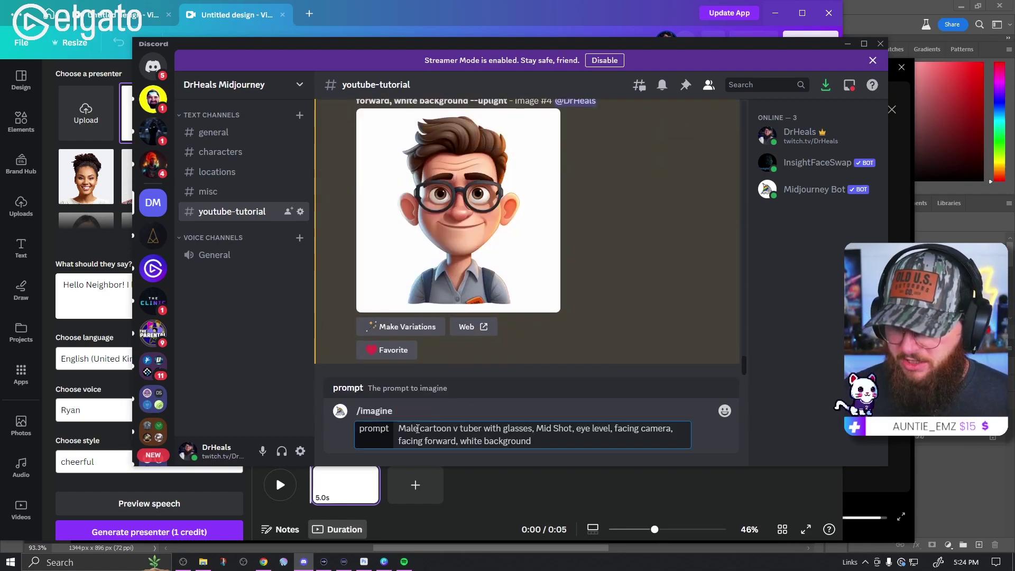
pyautogui.moveTo(417, 429); pyautogui.dragTo(408, 430)
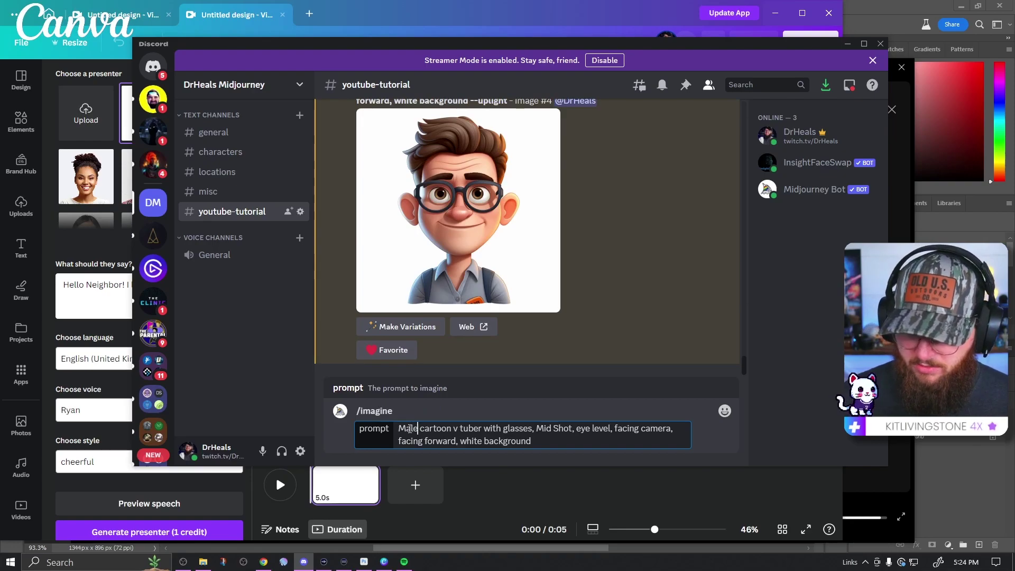
pyautogui.write('Orc')
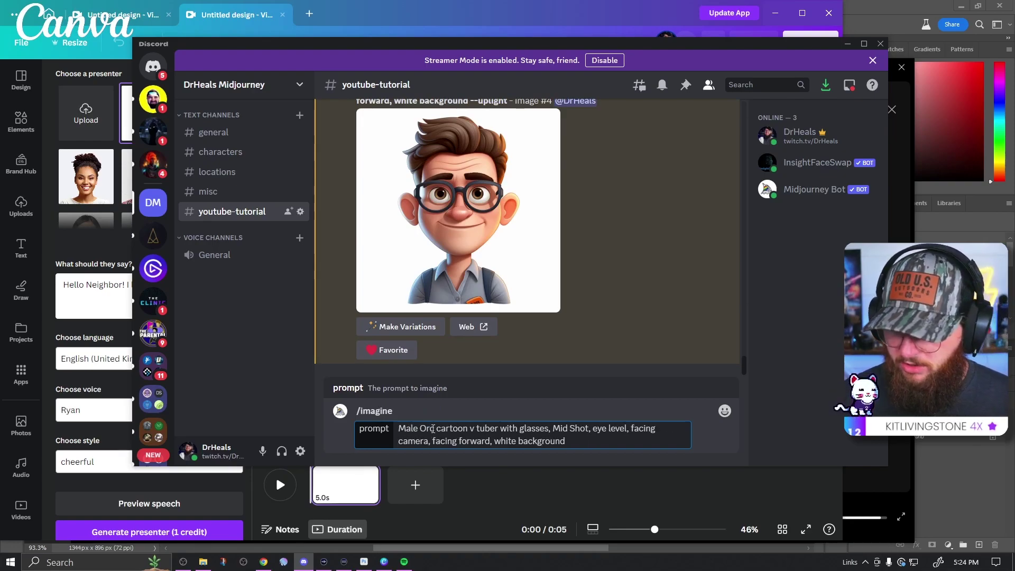
pyautogui.moveTo(498, 429)
pyautogui.mouseDown()
pyautogui.moveTo(470, 429)
pyautogui.moveTo(513, 429)
pyautogui.moveTo(480, 428)
pyautogui.mouseUp()
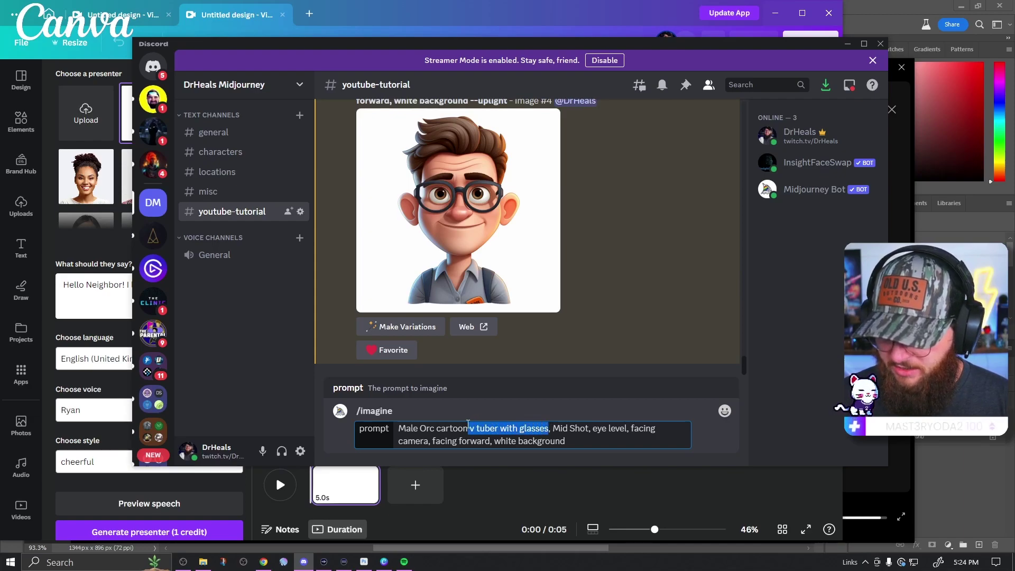
pyautogui.press('BackSpace')
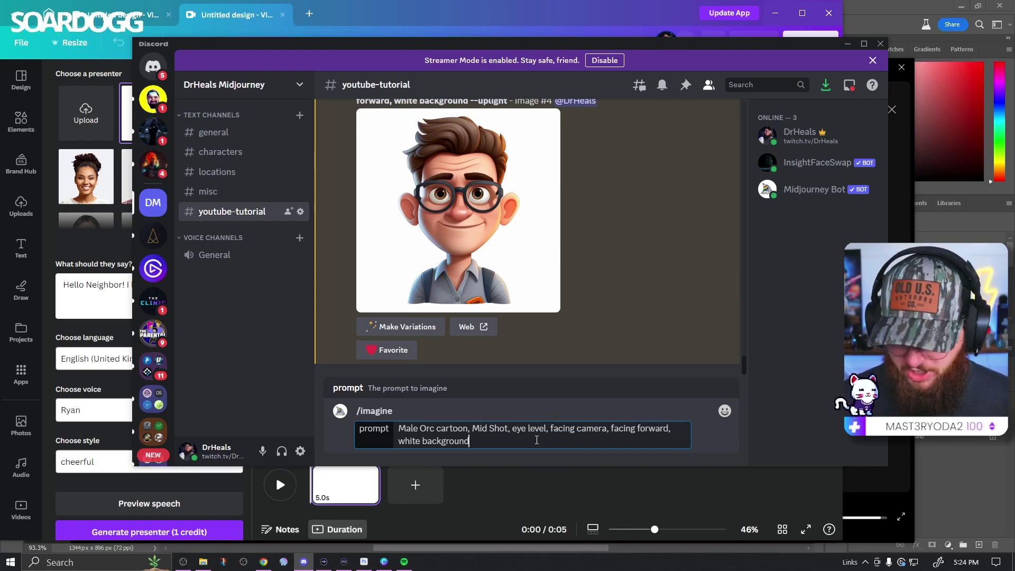
pyautogui.press('Return')
pyautogui.click(550, 485)
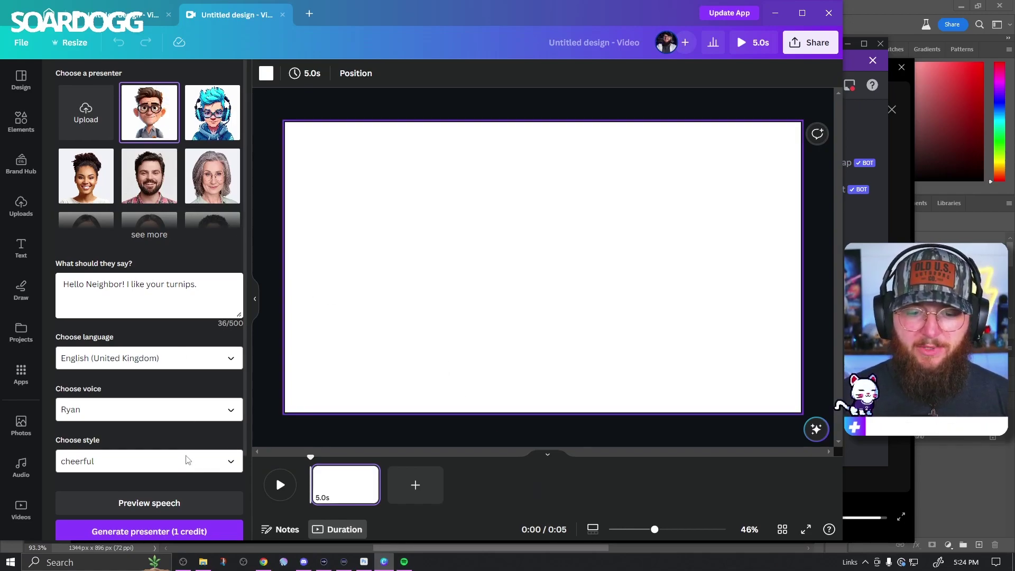
# Try twice to generate the glasses cartoon presenter, which fails.
pyautogui.scroll(-2, 148, 317)
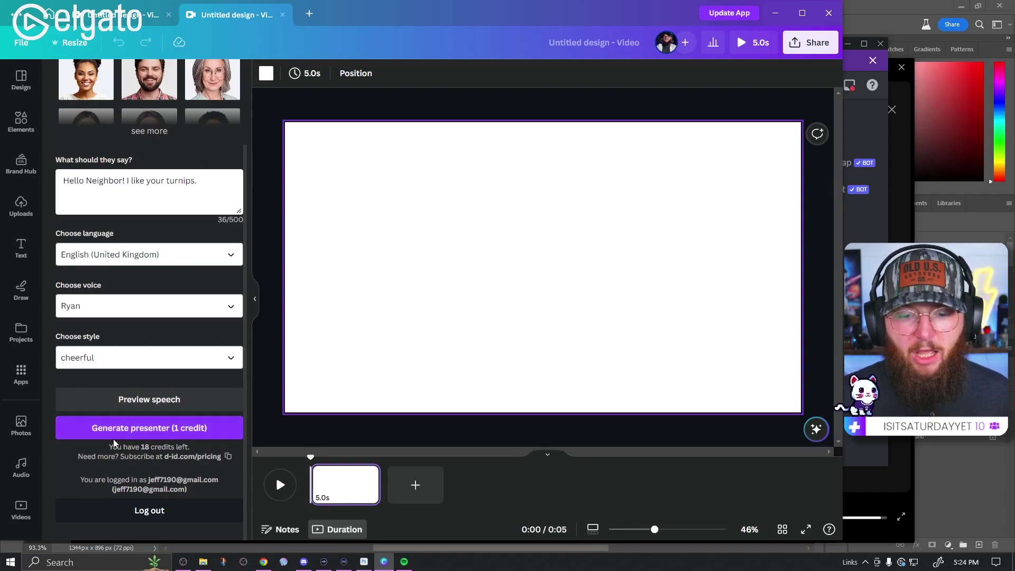
pyautogui.click(157, 433)
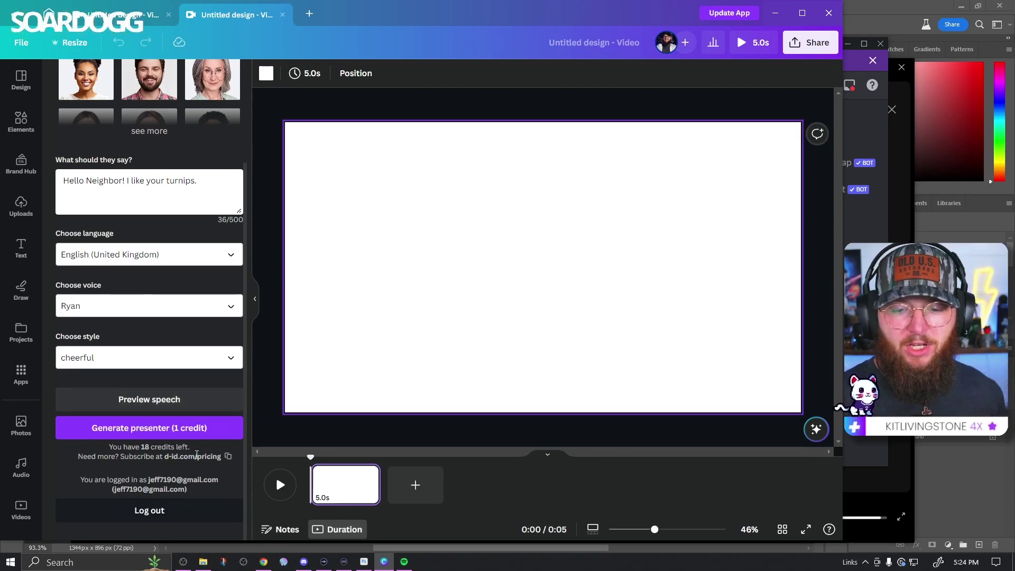
pyautogui.scroll(3, 193, 401)
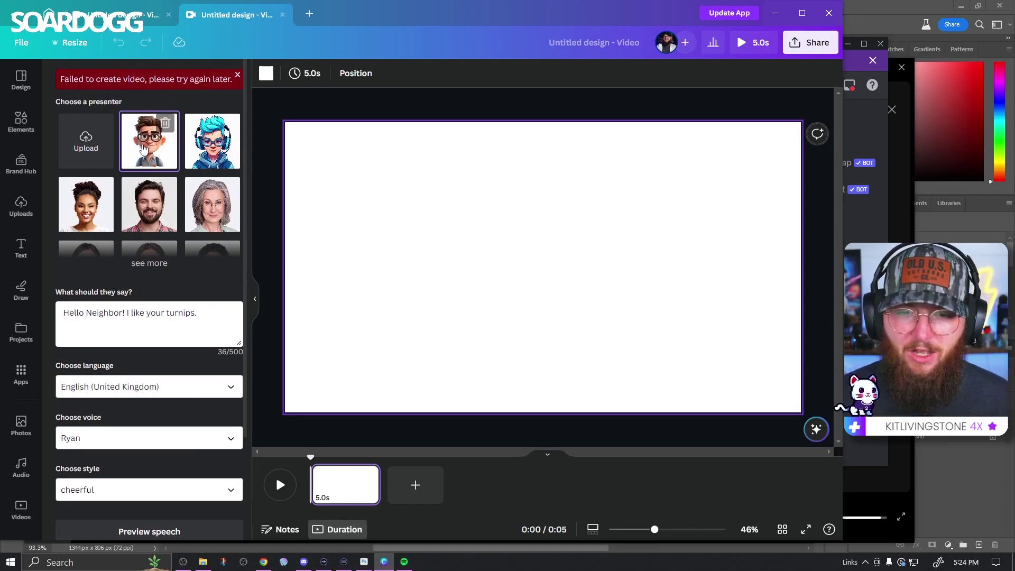
pyautogui.scroll(-3, 155, 223)
pyautogui.click(154, 428)
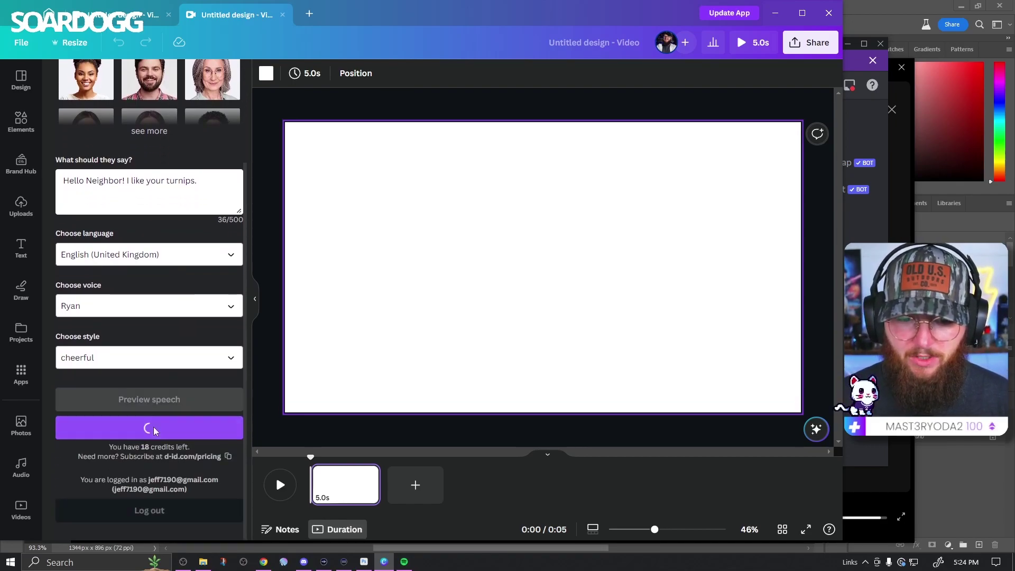
# Choose the blue-haired headset presenter instead and generate it for 1 credit.
pyautogui.scroll(3, 195, 350)
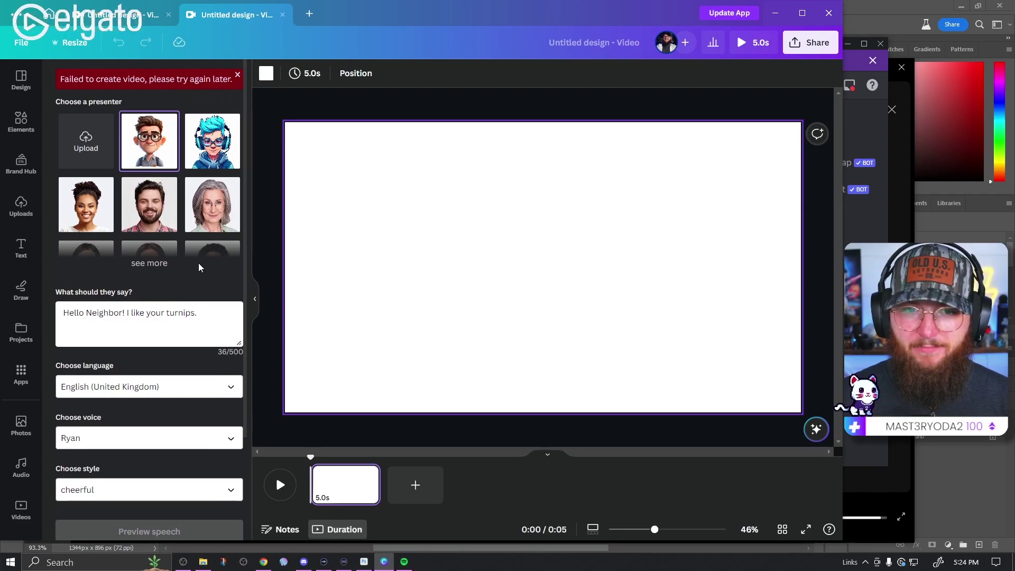
pyautogui.click(218, 178)
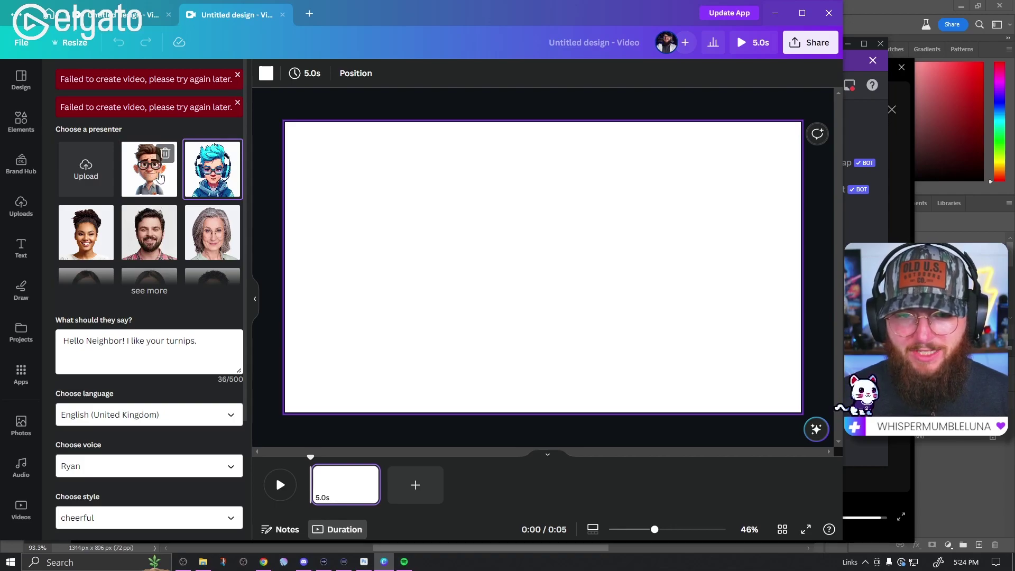
pyautogui.scroll(-3, 158, 317)
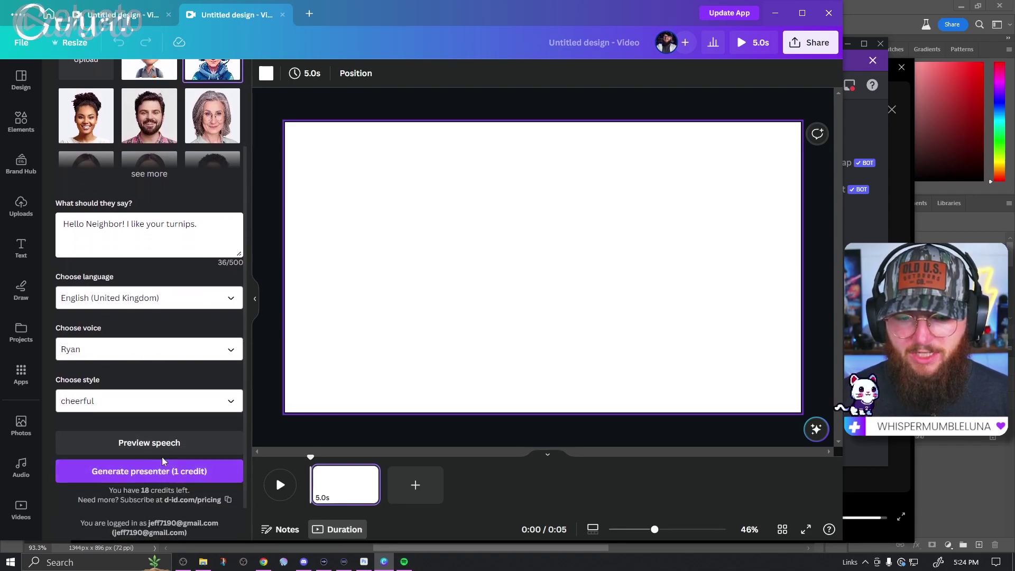
pyautogui.click(163, 471)
pyautogui.scroll(2, 191, 252)
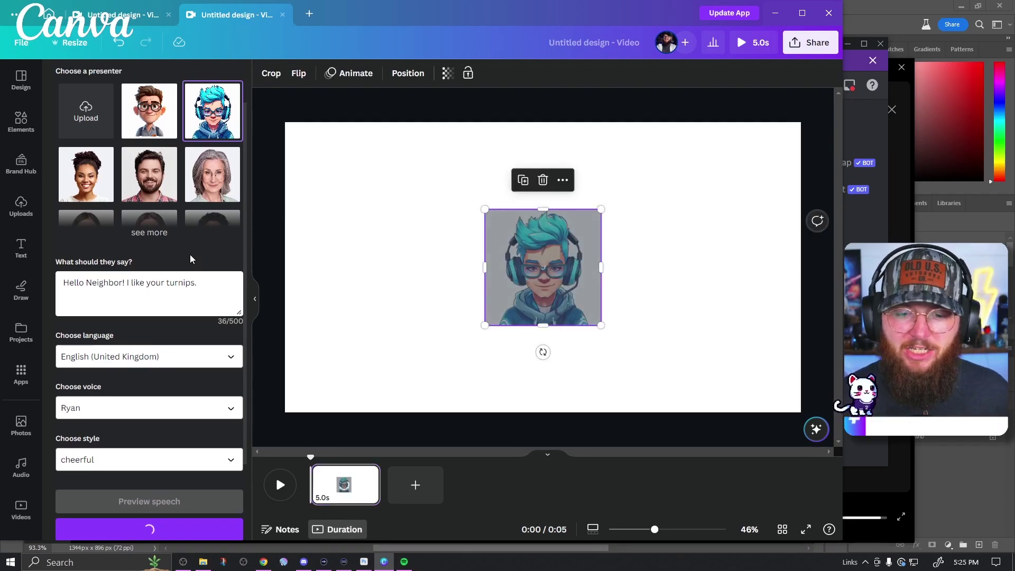
# Enlarge the presenter video to 892×892 and position it at the page's bottom centre.
pyautogui.scroll(-2, 182, 344)
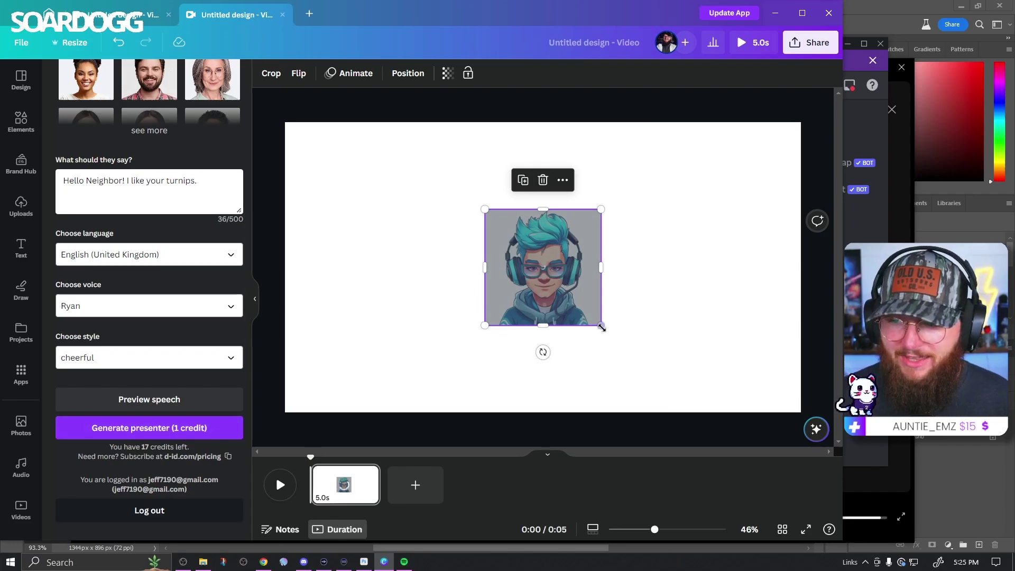
pyautogui.moveTo(602, 326); pyautogui.dragTo(667, 376)
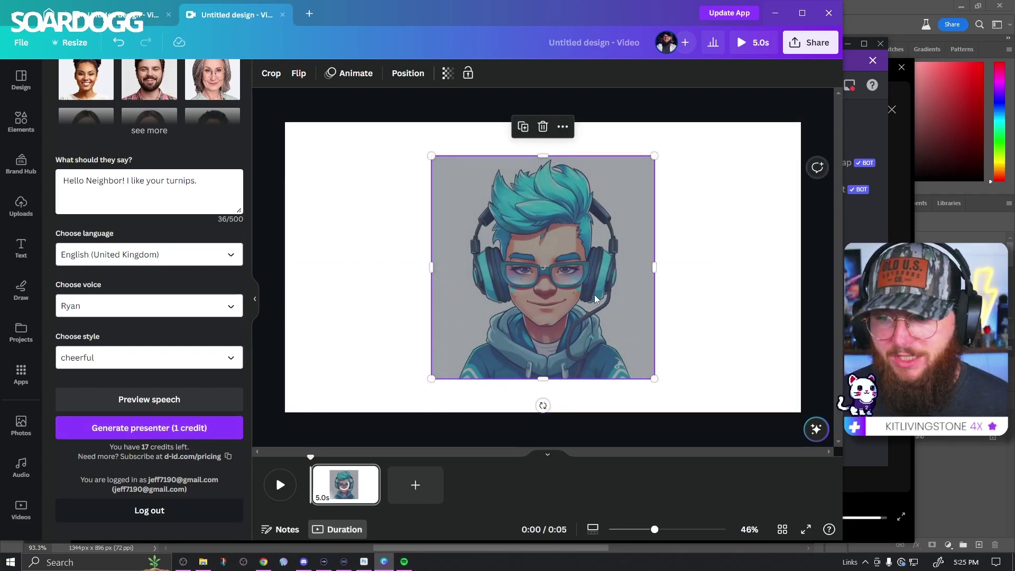
pyautogui.moveTo(594, 294); pyautogui.dragTo(599, 327)
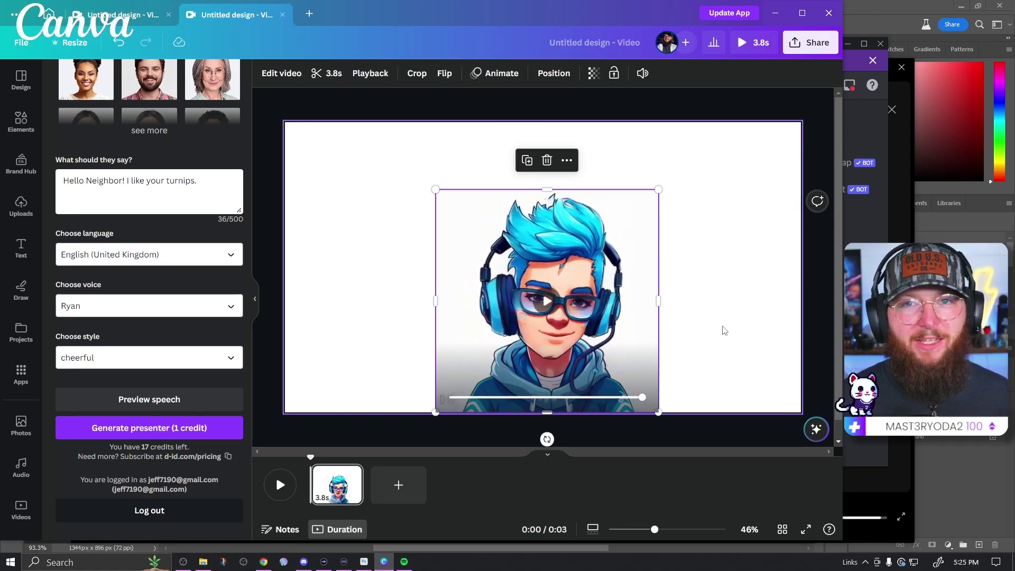
pyautogui.moveTo(658, 190); pyautogui.dragTo(667, 147)
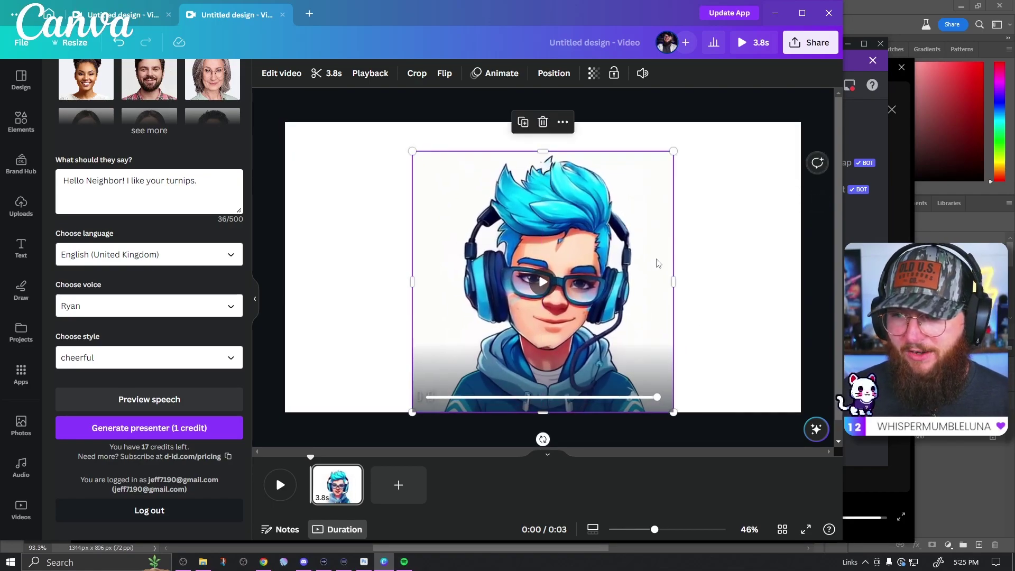
pyautogui.click(714, 290)
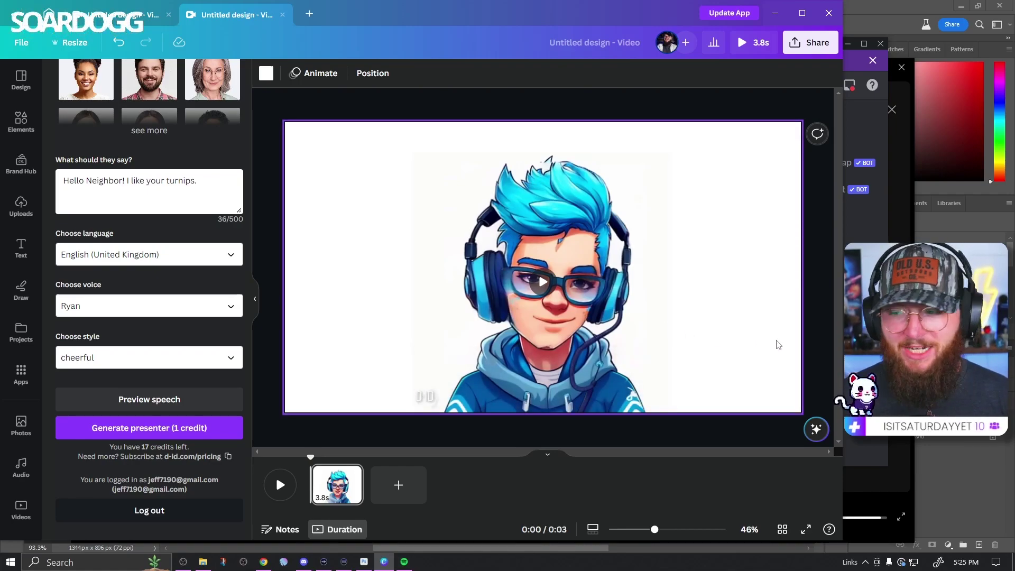
pyautogui.hotkey('alt', 'Tab')
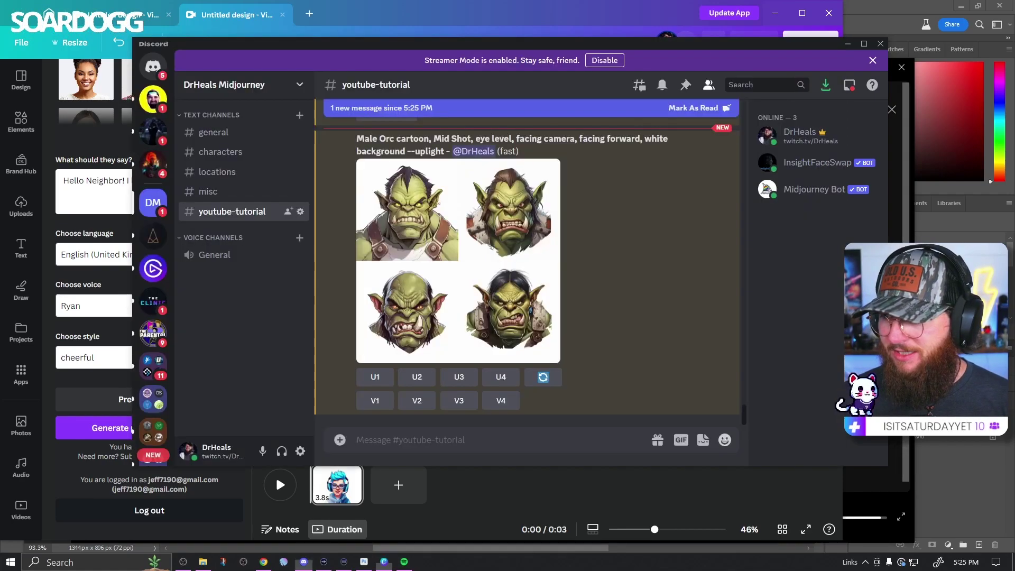
# View the Midjourney orc portrait grid full-size in Discord, then try uploading the avatar image to Canva.
pyautogui.click(487, 262)
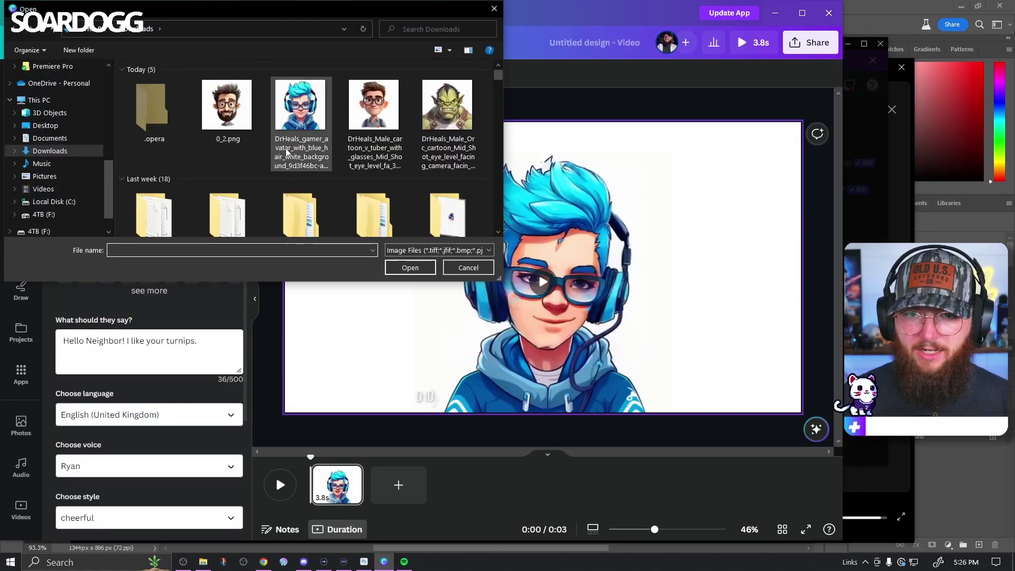
pyautogui.doubleClick(288, 153)
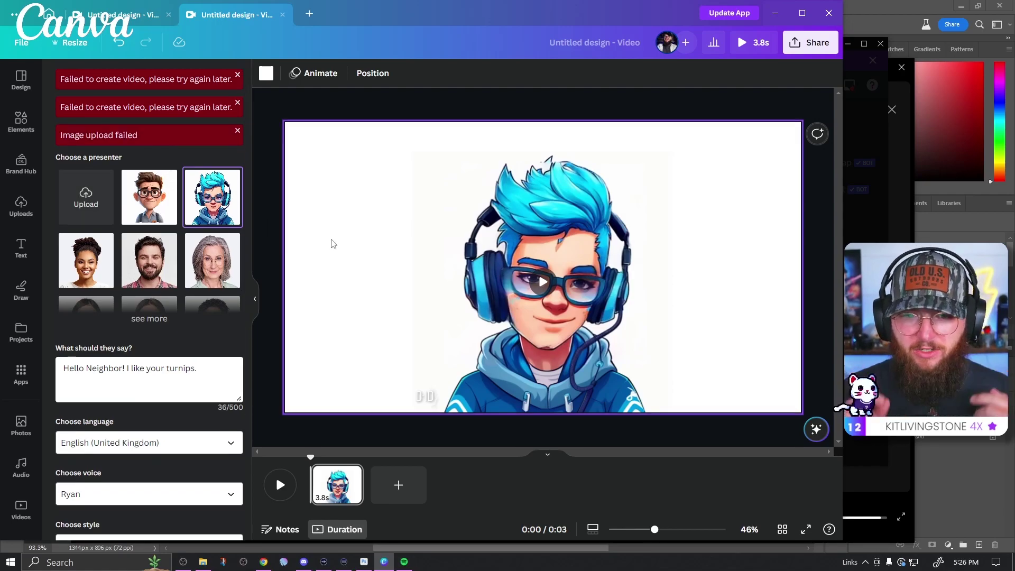
# Dismiss the three red error banners, including 'Image upload failed'.
pyautogui.click(237, 130)
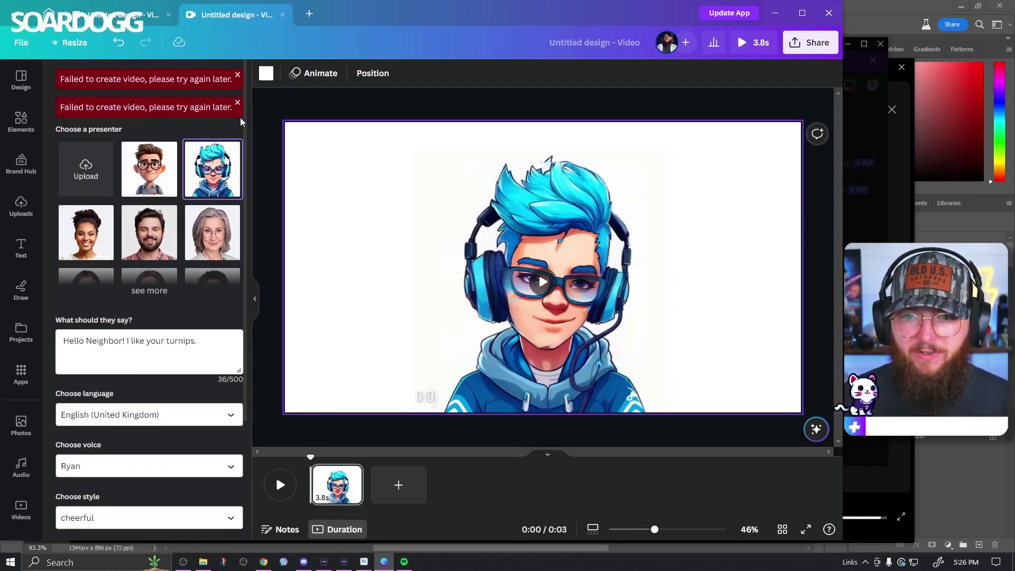
pyautogui.click(237, 103)
pyautogui.click(237, 75)
# Upload the Orc cartoon PNG from Downloads as a new D-ID presenter image.
pyautogui.click(86, 111)
pyautogui.press('Left')
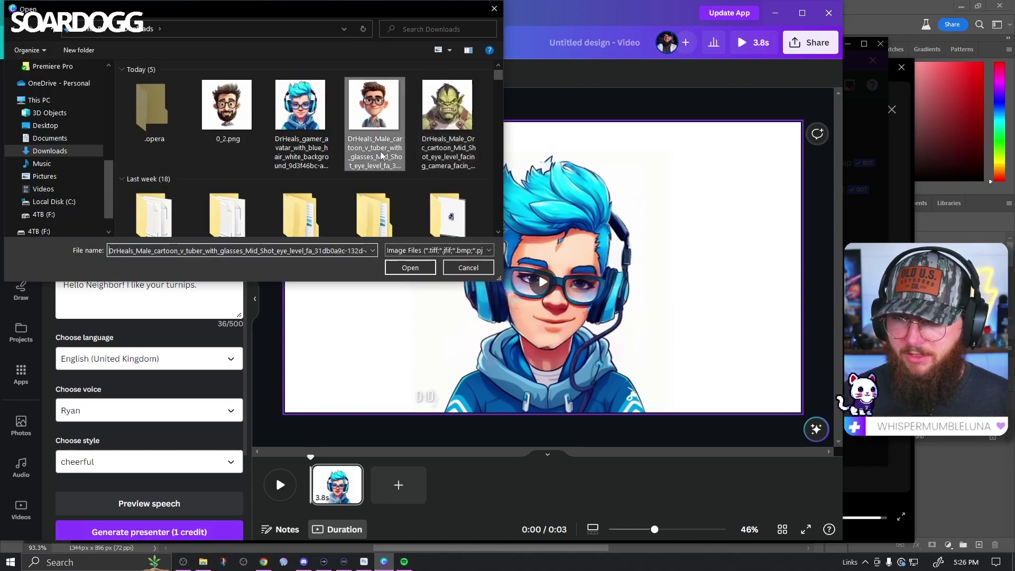
pyautogui.doubleClick(431, 147)
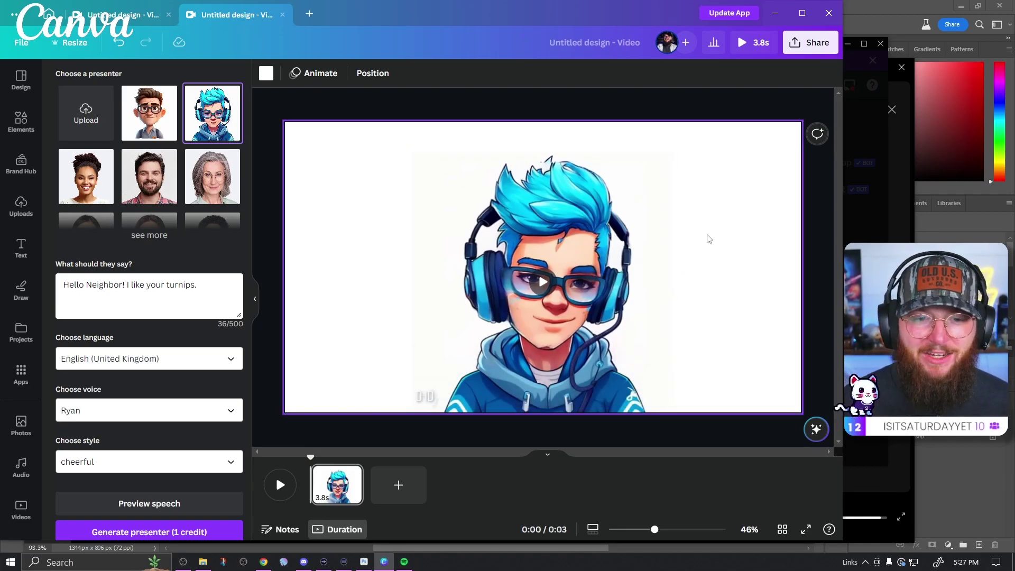
# Set a dark image as the page background and run Background Remover on the presenter video.
pyautogui.click(23, 425)
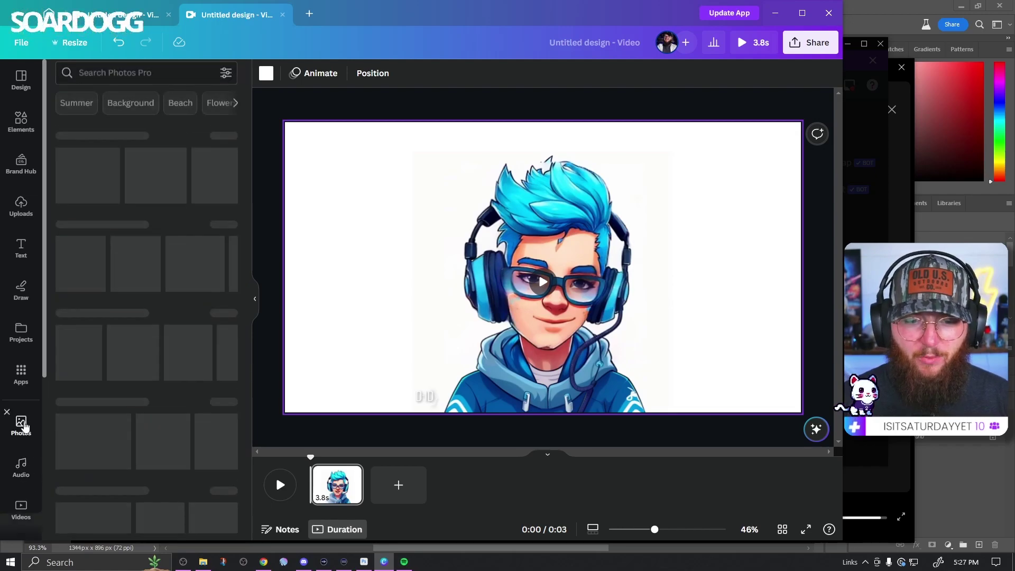
pyautogui.moveTo(126, 196); pyautogui.dragTo(306, 201)
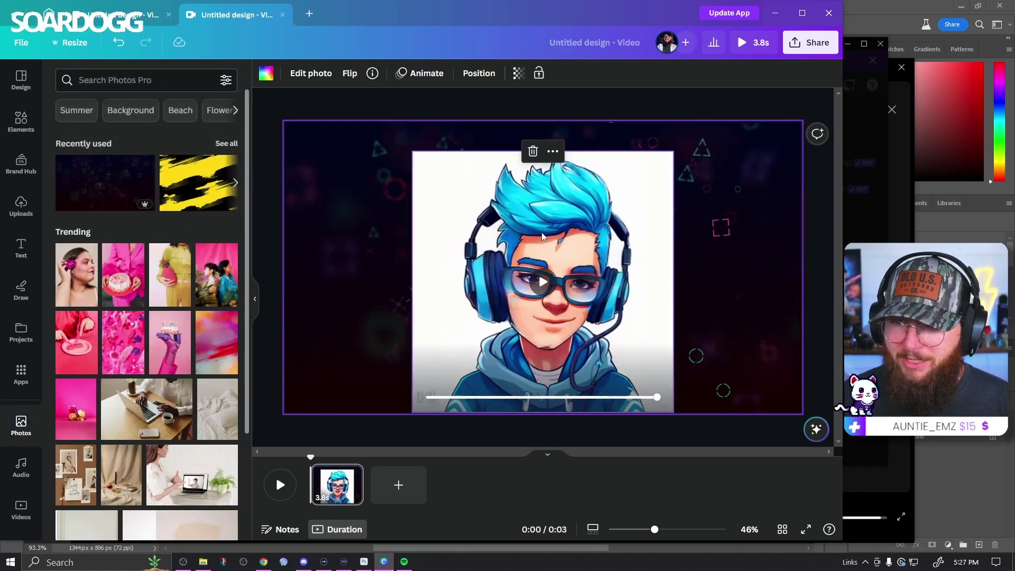
pyautogui.click(638, 253)
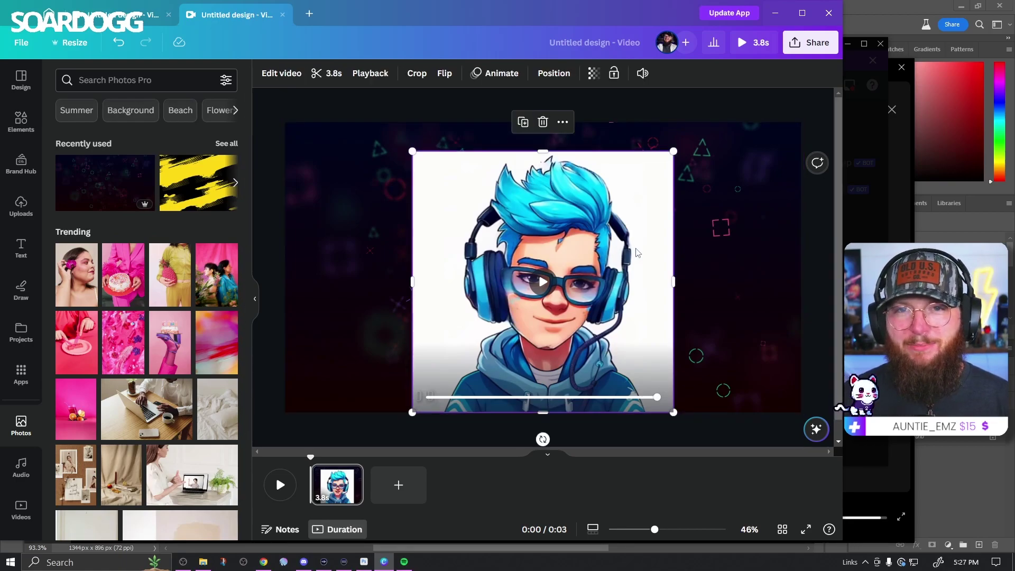
pyautogui.click(290, 73)
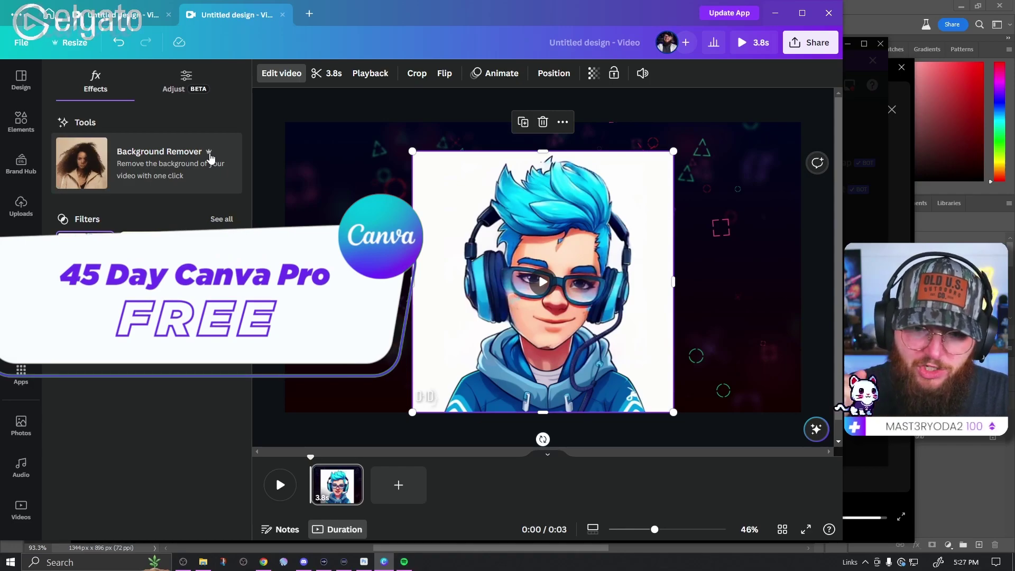
pyautogui.click(159, 168)
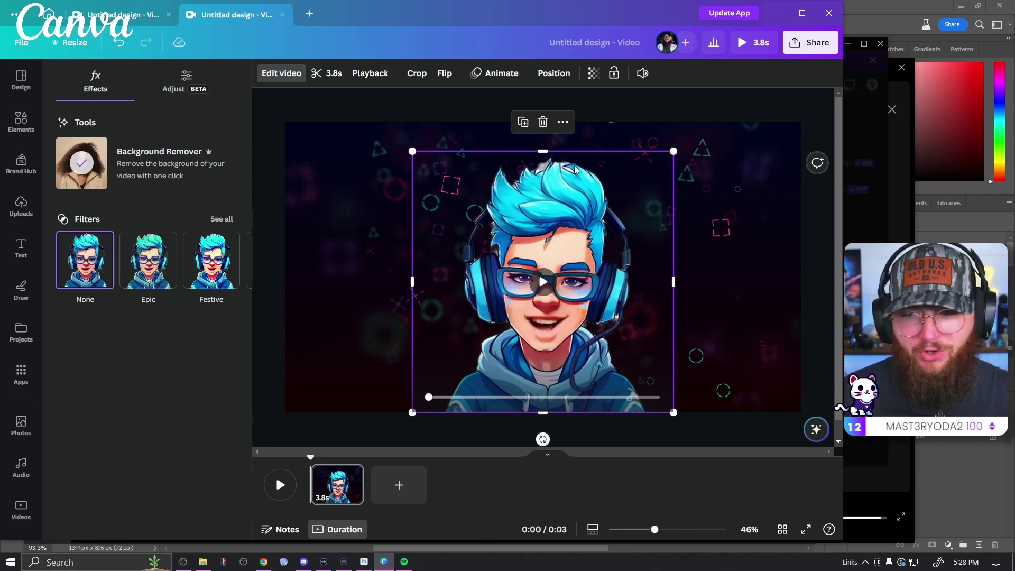
# Search stock videos for 'abstract' and use the pink-to-purple gradient clip as the page background.
pyautogui.click(22, 511)
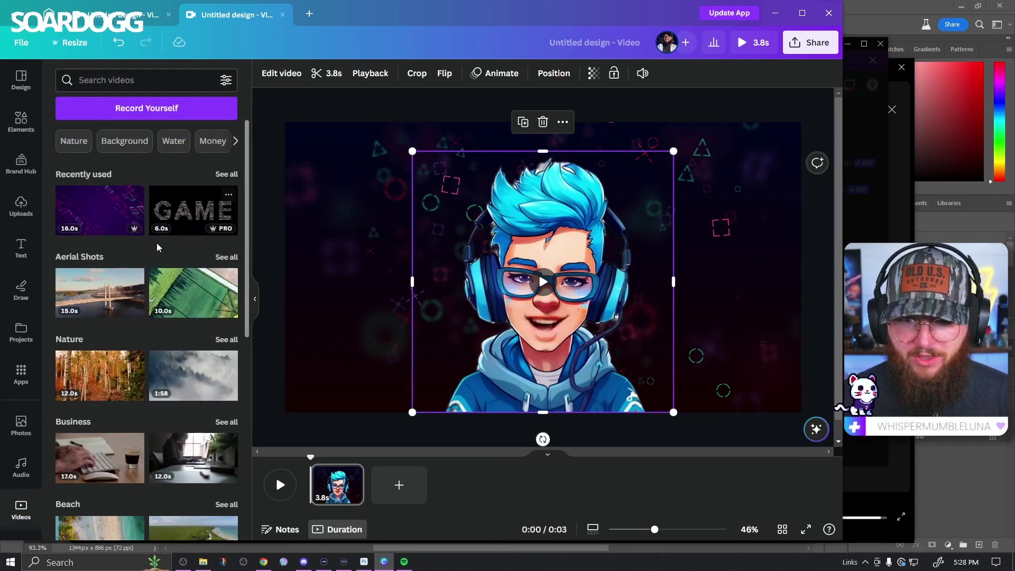
pyautogui.write('abstract')
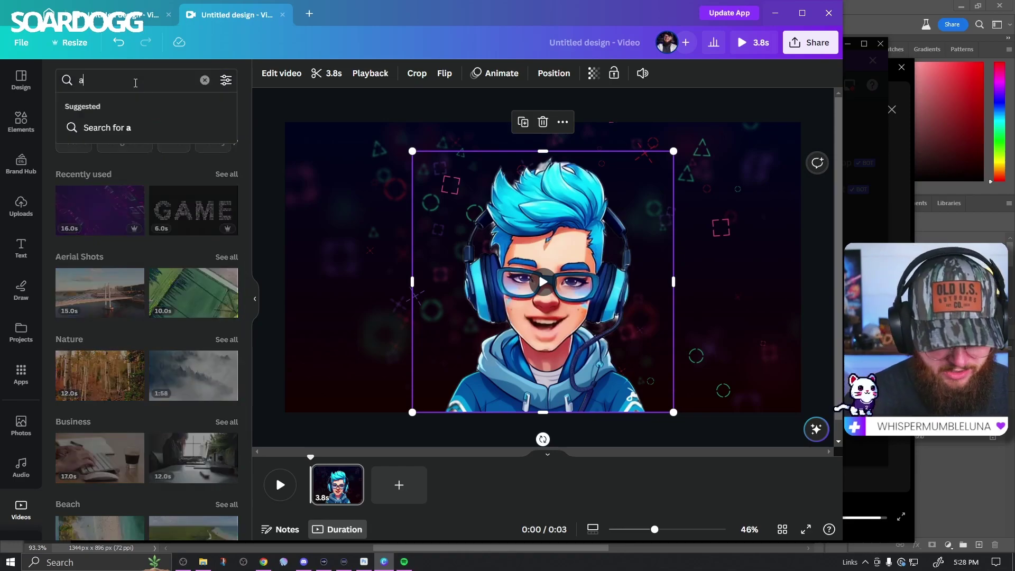
pyautogui.press('Return')
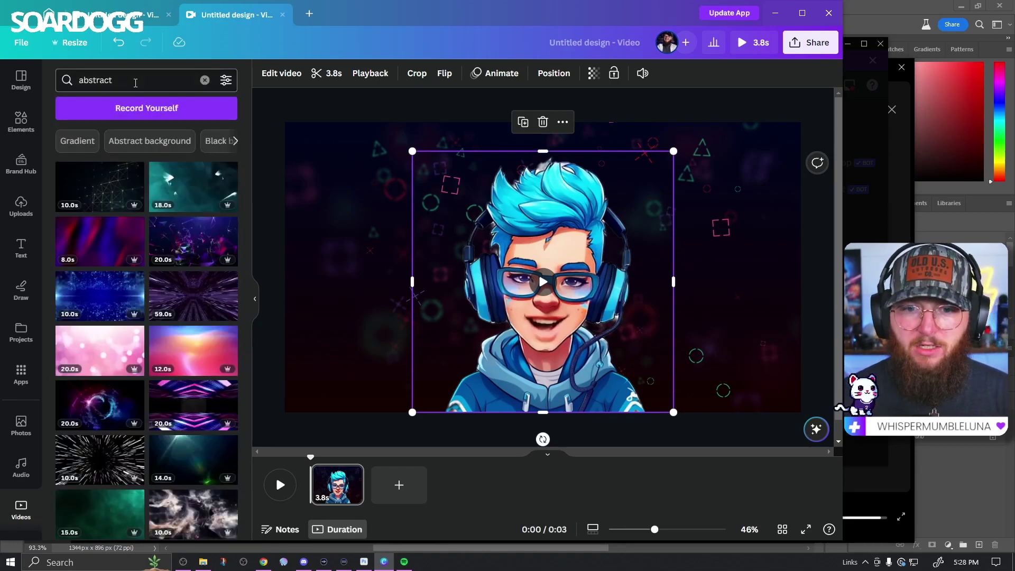
pyautogui.moveTo(193, 186); pyautogui.dragTo(314, 172)
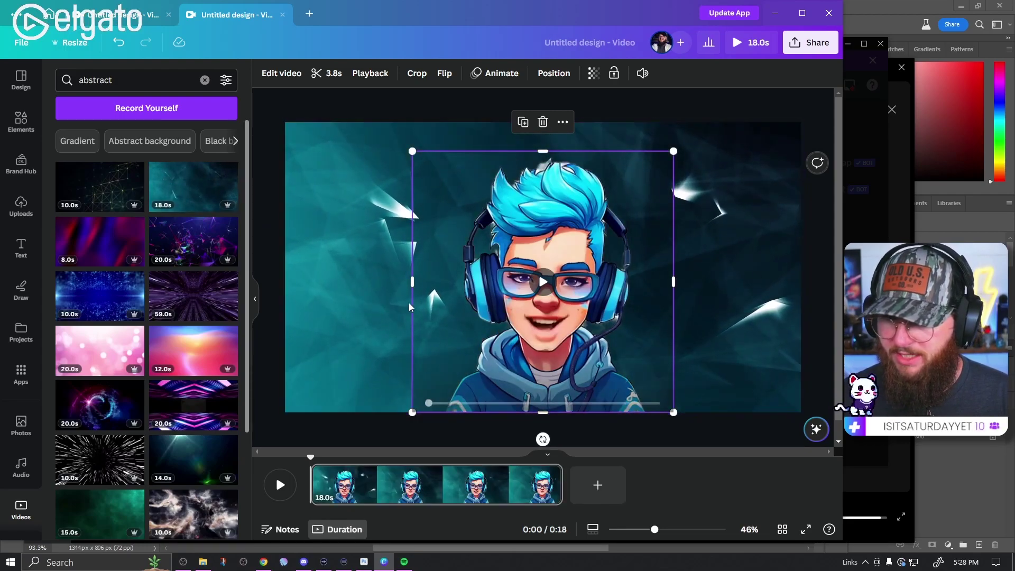
pyautogui.scroll(-1, 189, 323)
pyautogui.scroll(-1, 189, 323)
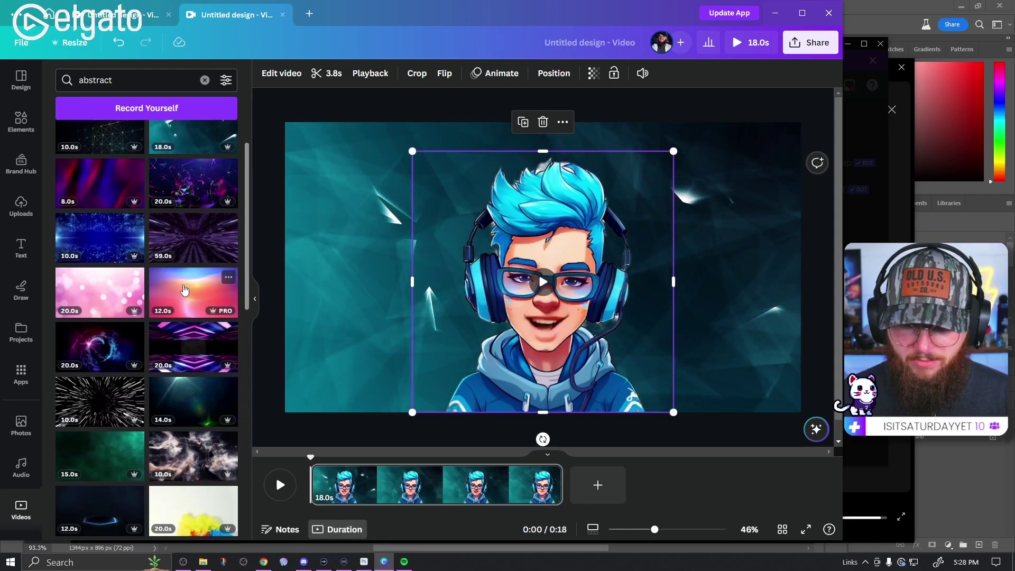
pyautogui.moveTo(189, 301); pyautogui.dragTo(648, 287)
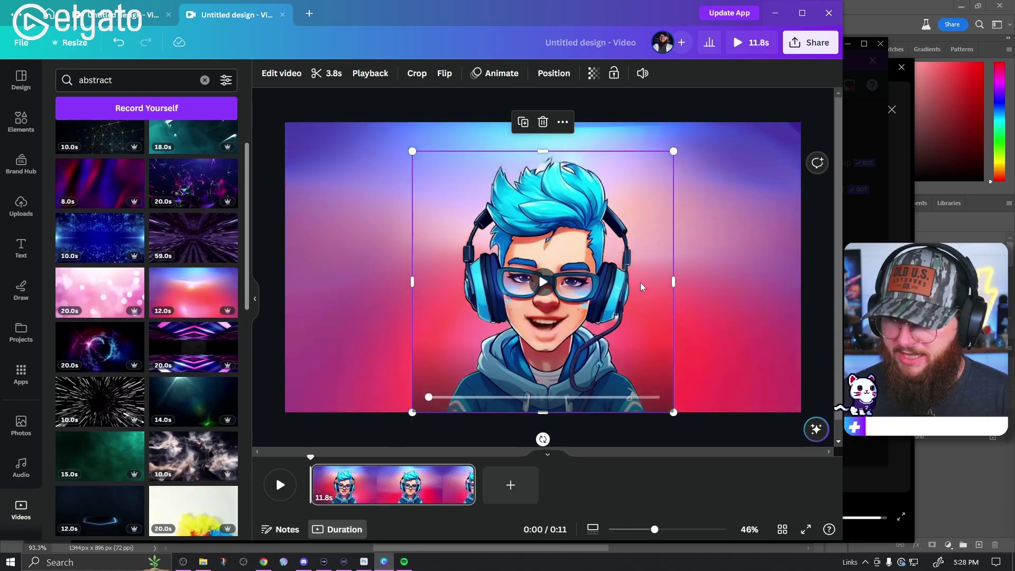
# Add a white glow graphic from a 'glow' search, centred on the avatar's head and enlarged to about 1242×1202 px.
pyautogui.click(20, 122)
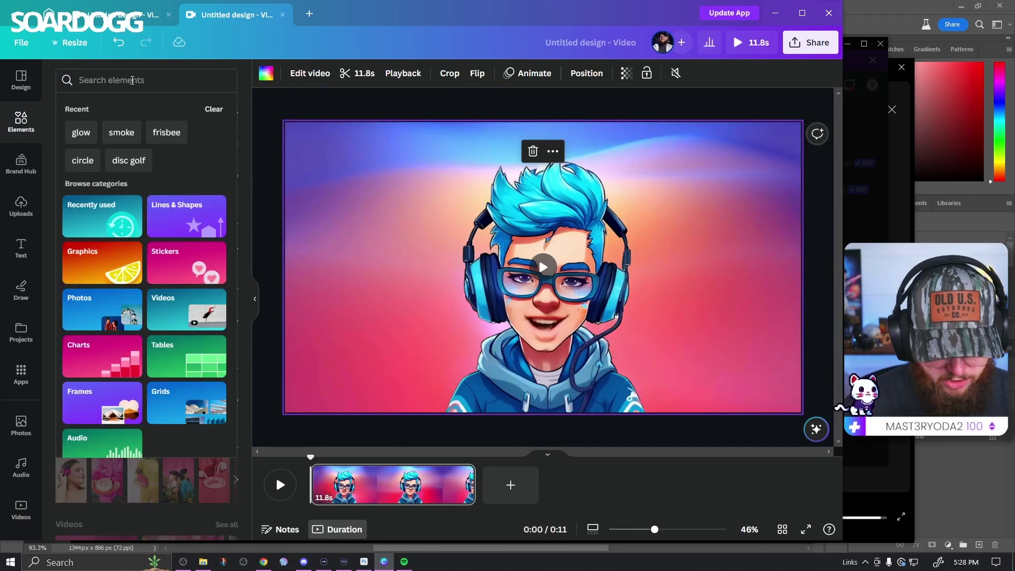
pyautogui.click(132, 80)
pyautogui.write('glow')
pyautogui.press('Return')
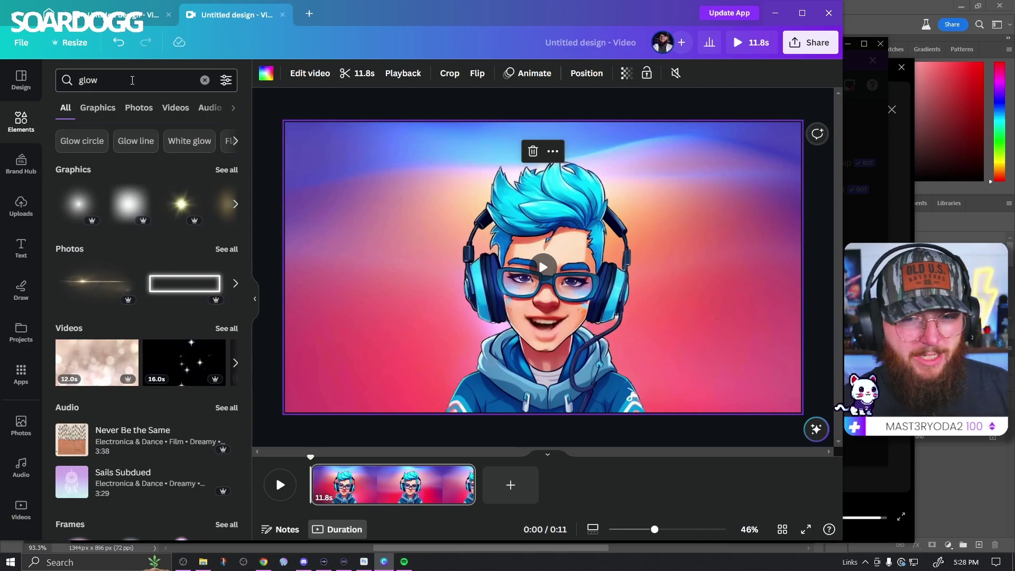
pyautogui.click(234, 171)
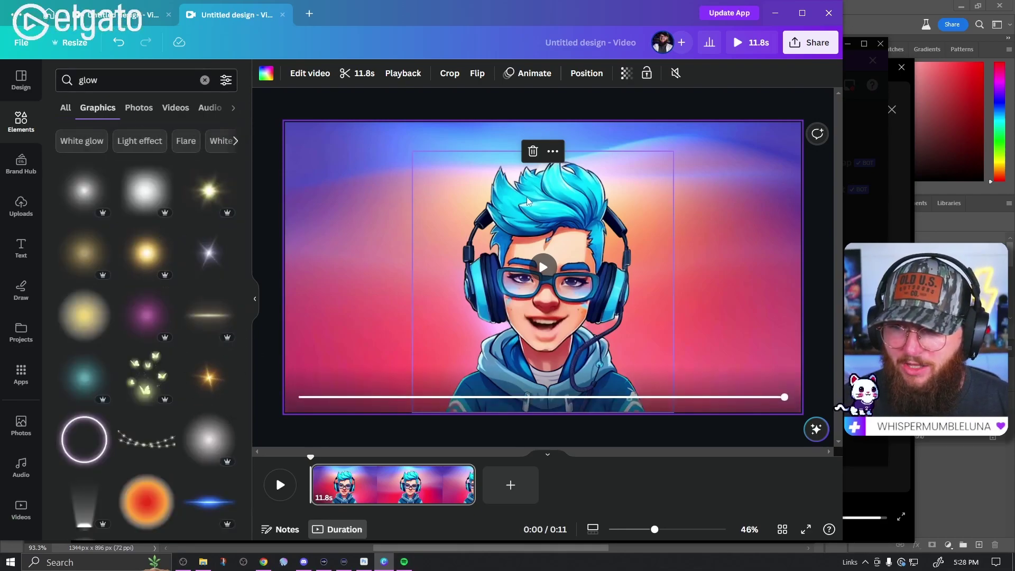
pyautogui.click(151, 193)
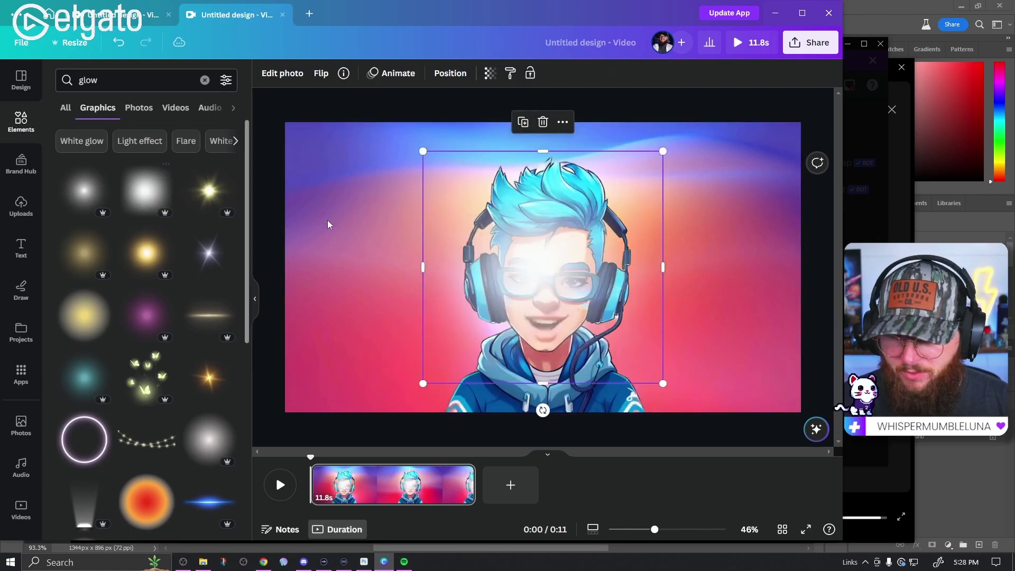
pyautogui.moveTo(547, 273); pyautogui.dragTo(576, 316)
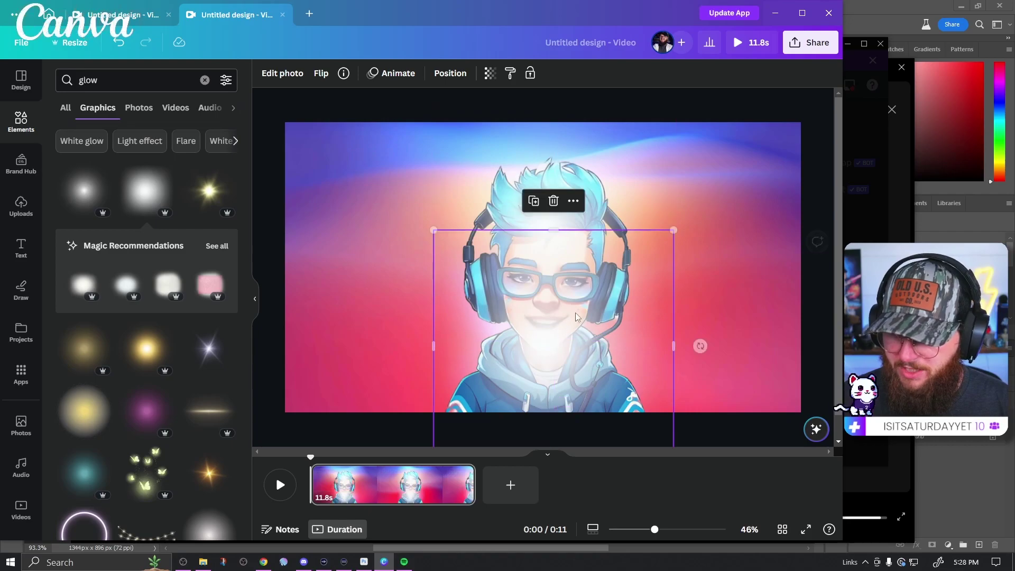
pyautogui.moveTo(675, 231); pyautogui.dragTo(721, 184)
# Reorder the layers so the avatar sits above the glow, which stays above the gradient background.
pyautogui.click(560, 235)
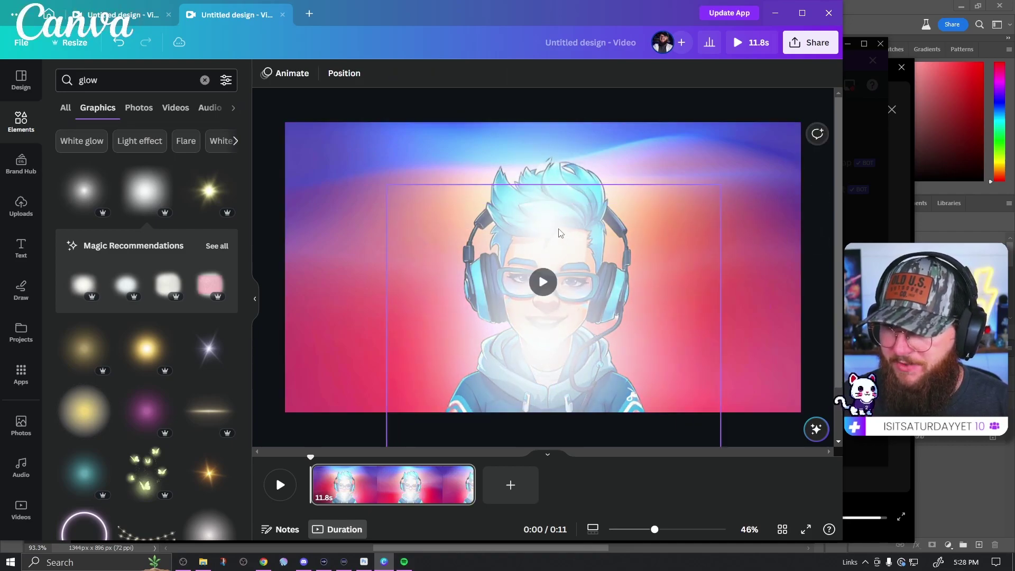
pyautogui.click(550, 340)
pyautogui.click(451, 73)
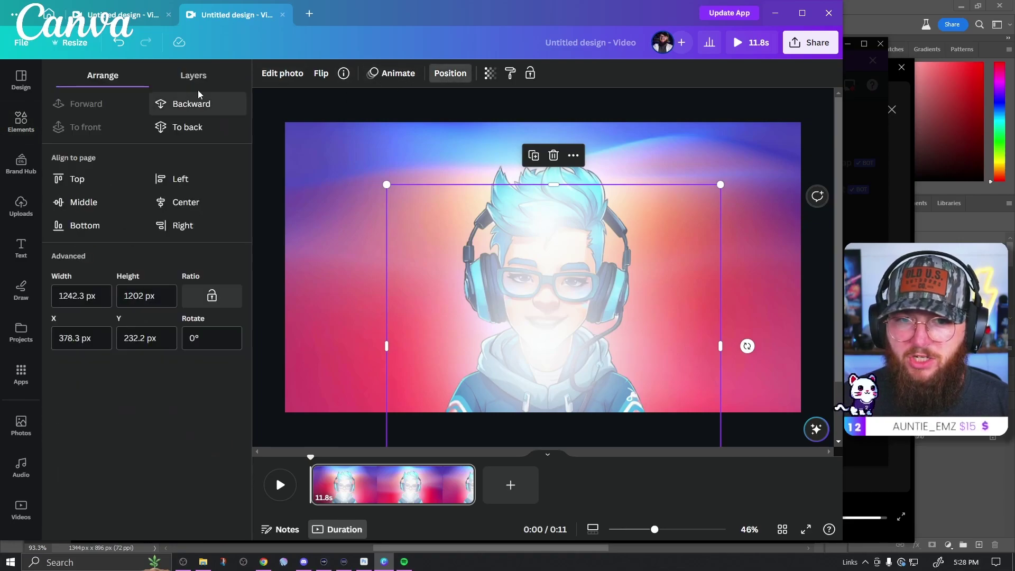
pyautogui.click(193, 75)
pyautogui.moveTo(66, 228); pyautogui.dragTo(69, 142)
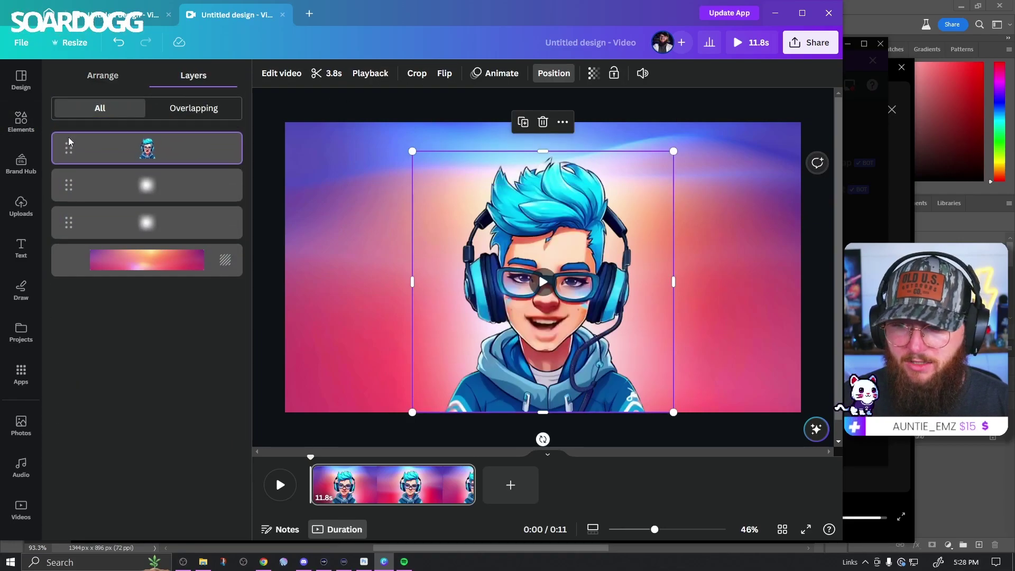
pyautogui.click(823, 306)
pyautogui.click(818, 304)
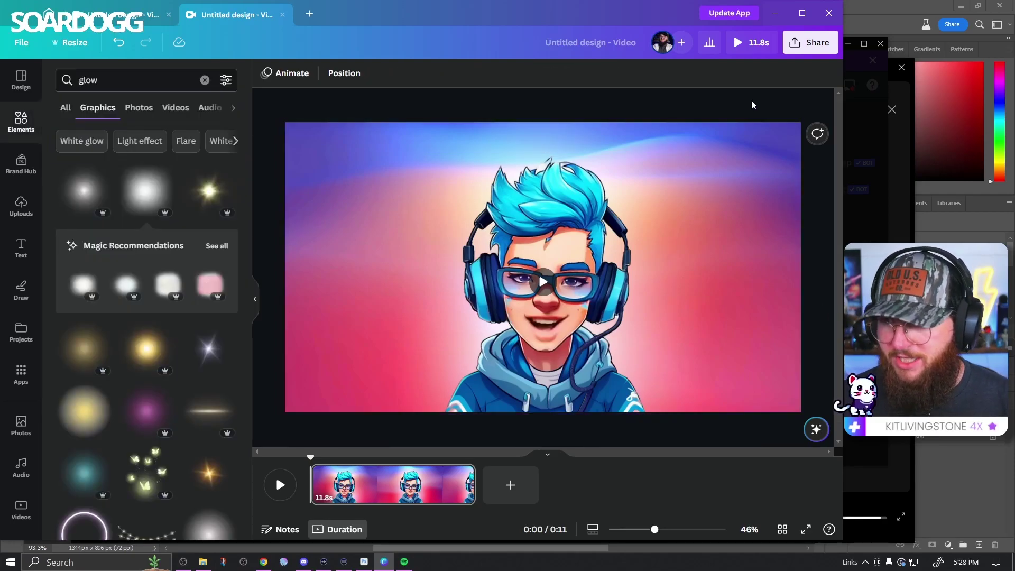
# Preview the avatar video full screen and in the editor, then trim the page from 11.8s to 3.4s.
pyautogui.click(739, 41)
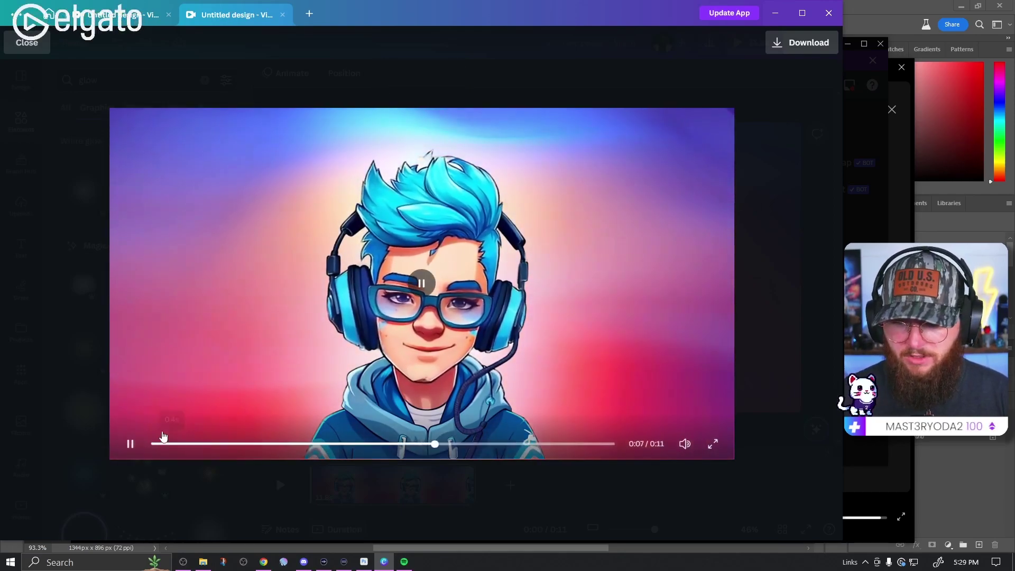
pyautogui.click(211, 413)
pyautogui.press('Escape')
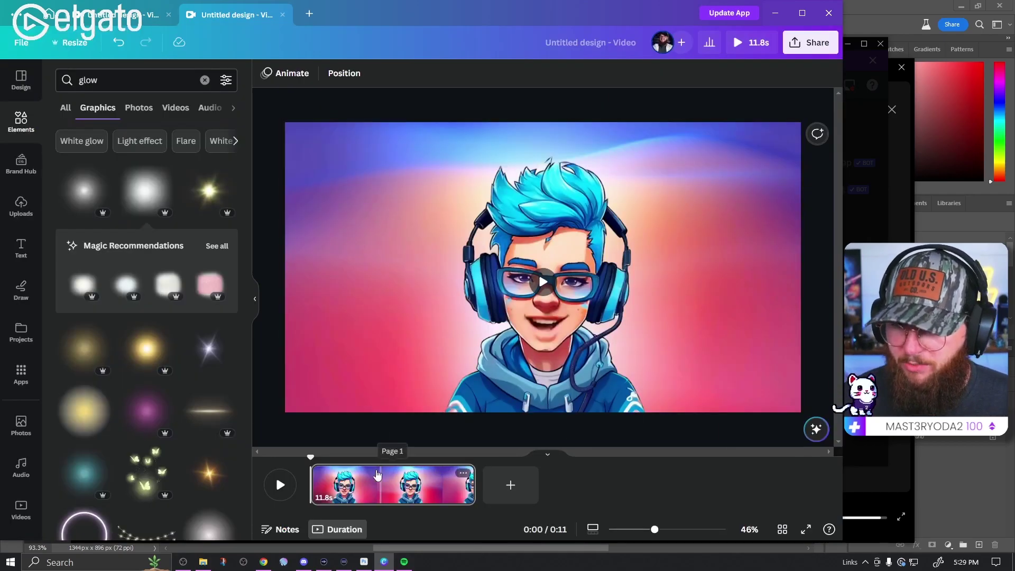
pyautogui.click(280, 485)
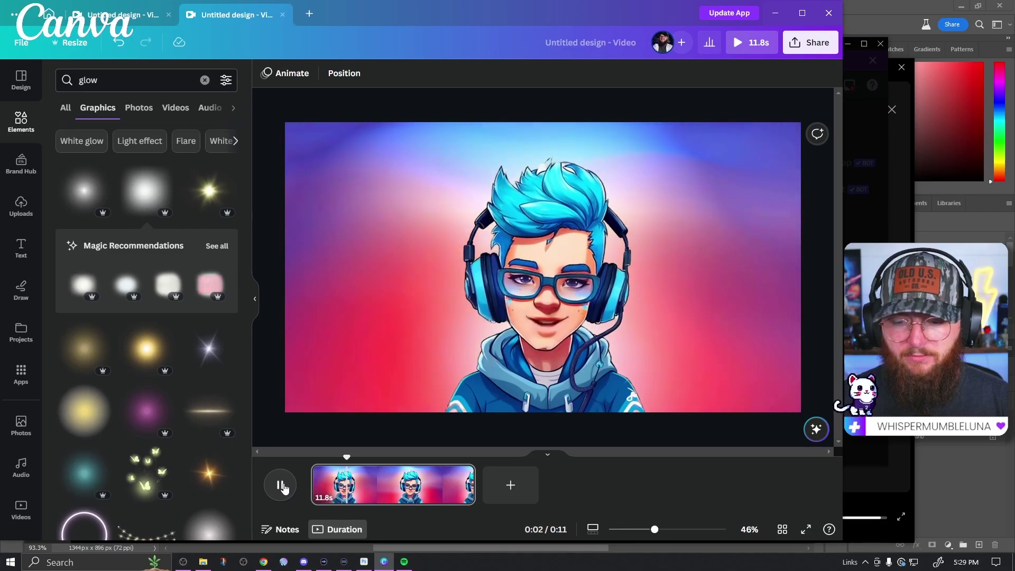
pyautogui.click(280, 486)
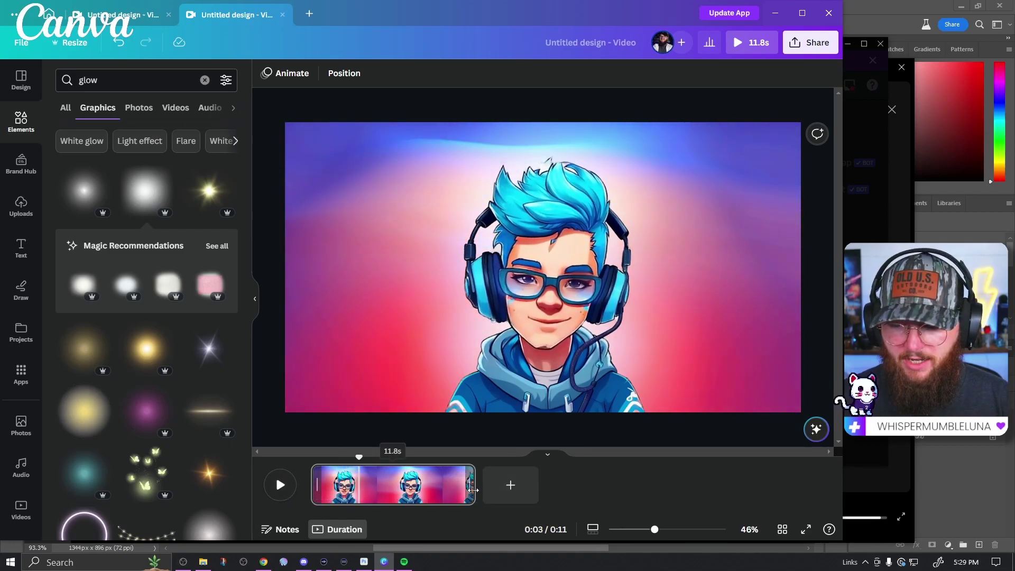
pyautogui.moveTo(474, 494); pyautogui.dragTo(360, 495)
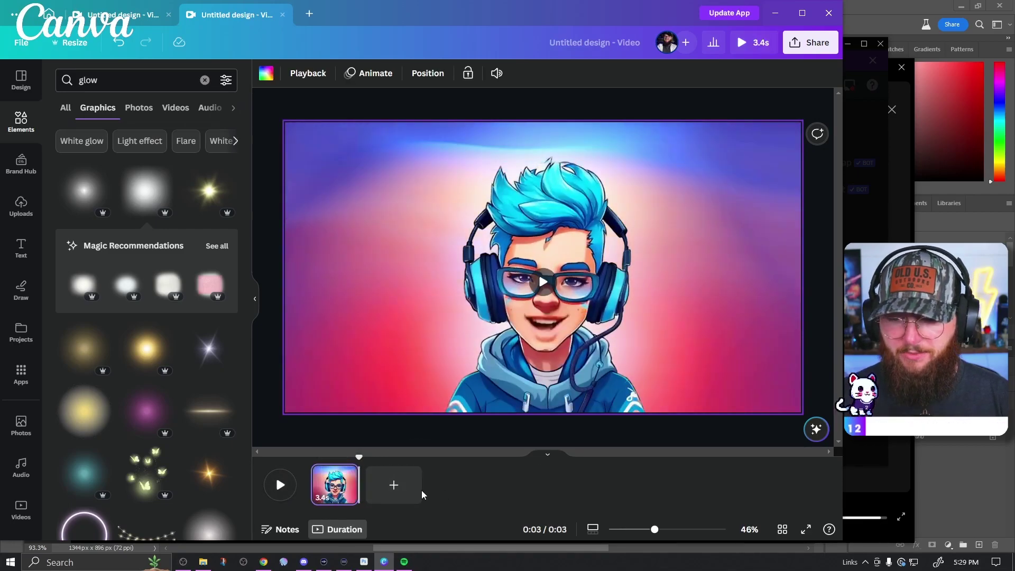
# Add a second page with a 6.6-second D-ID AI Presenter talking clip, then switch to Discord.
pyautogui.moveTo(350, 456); pyautogui.dragTo(302, 452)
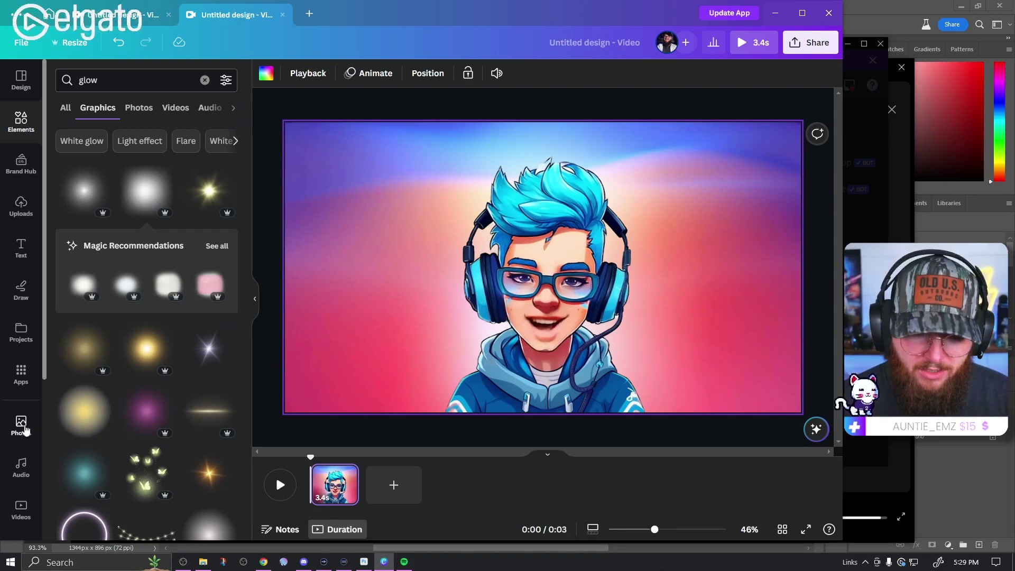
pyautogui.scroll(-3, 24, 418)
pyautogui.scroll(-4, 25, 430)
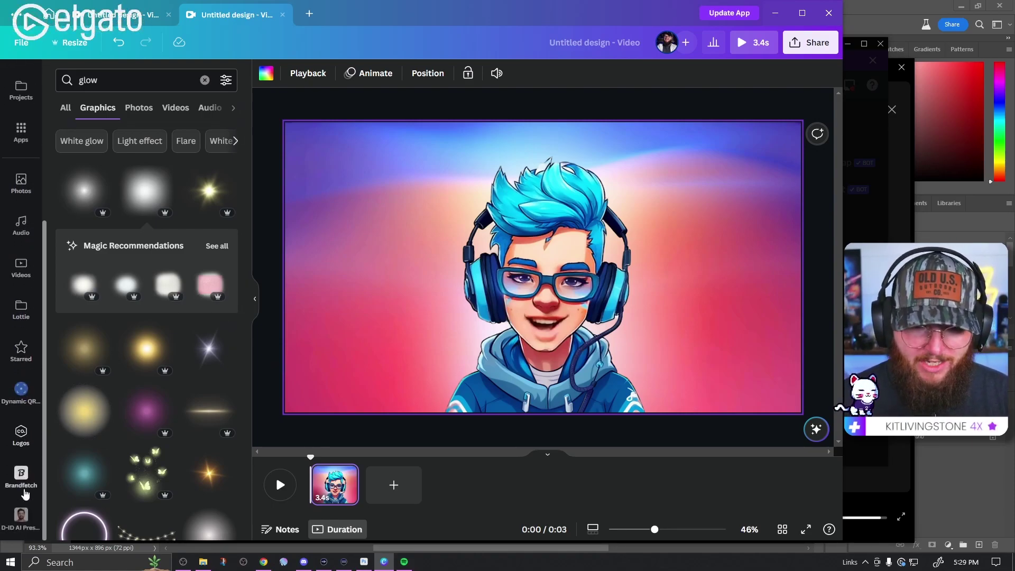
pyautogui.click(21, 517)
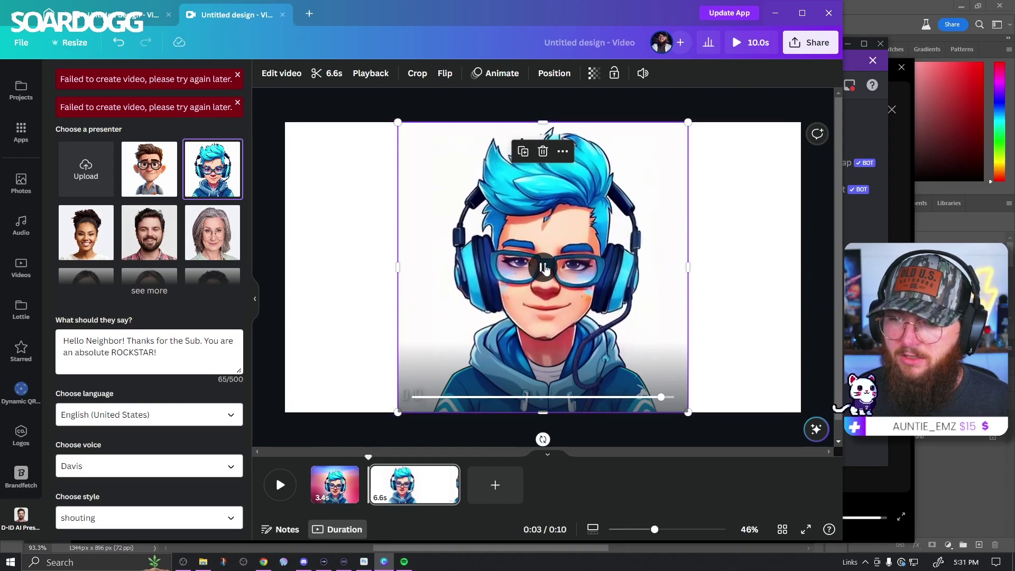
pyautogui.hotkey('alt', 'Tab')
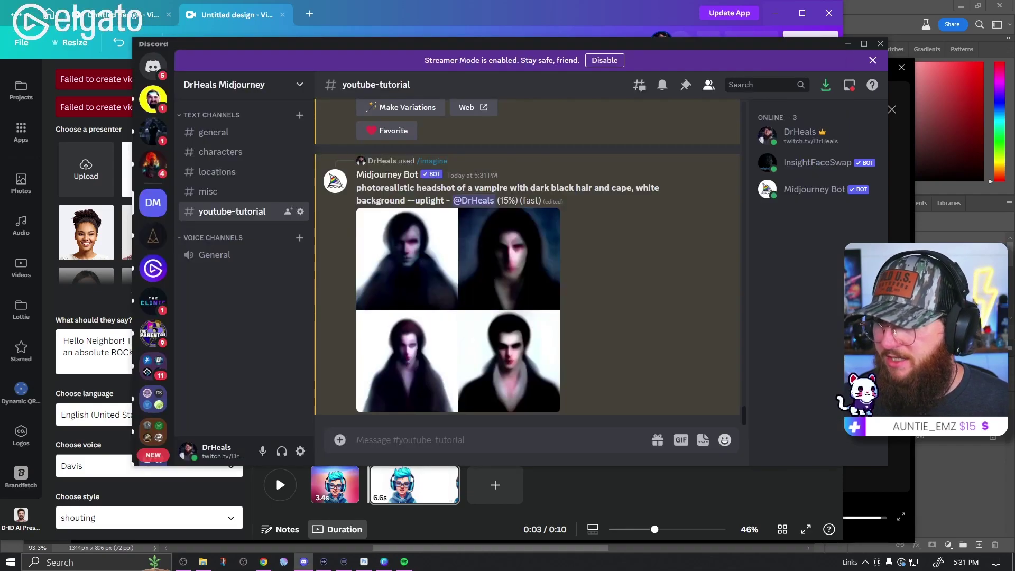